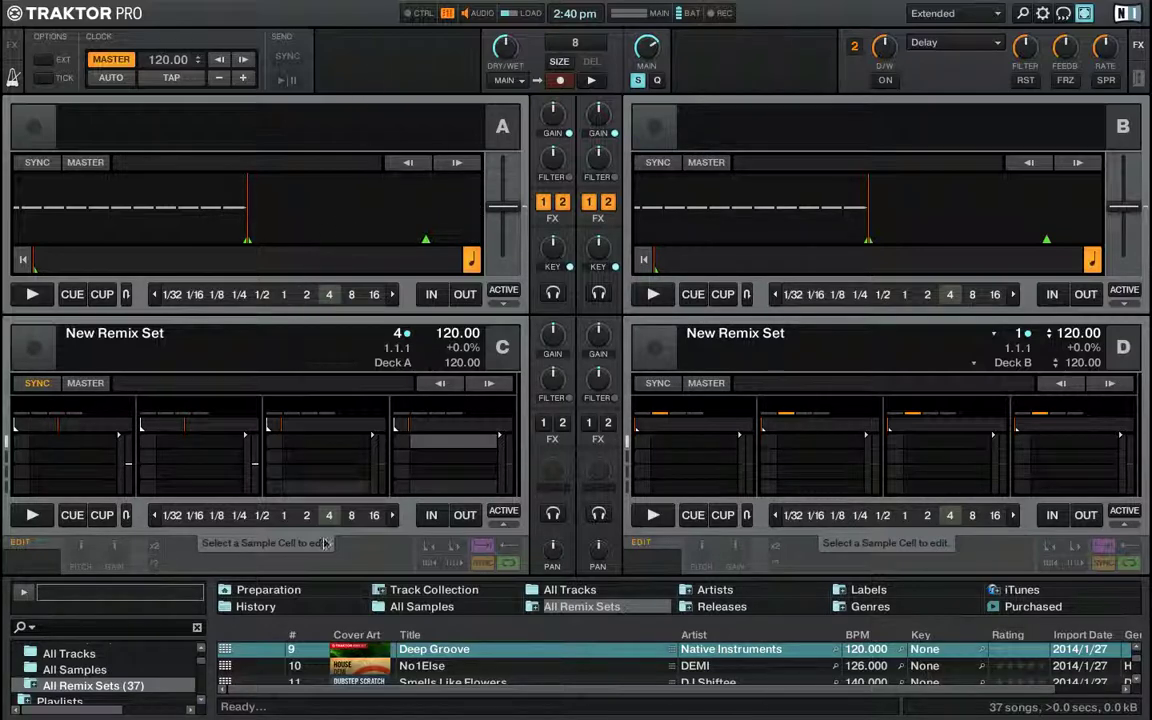
Load the Deep Groove remix set from the browser into Deck C.
{"action": "left_click", "coordinate": [447, 651]}
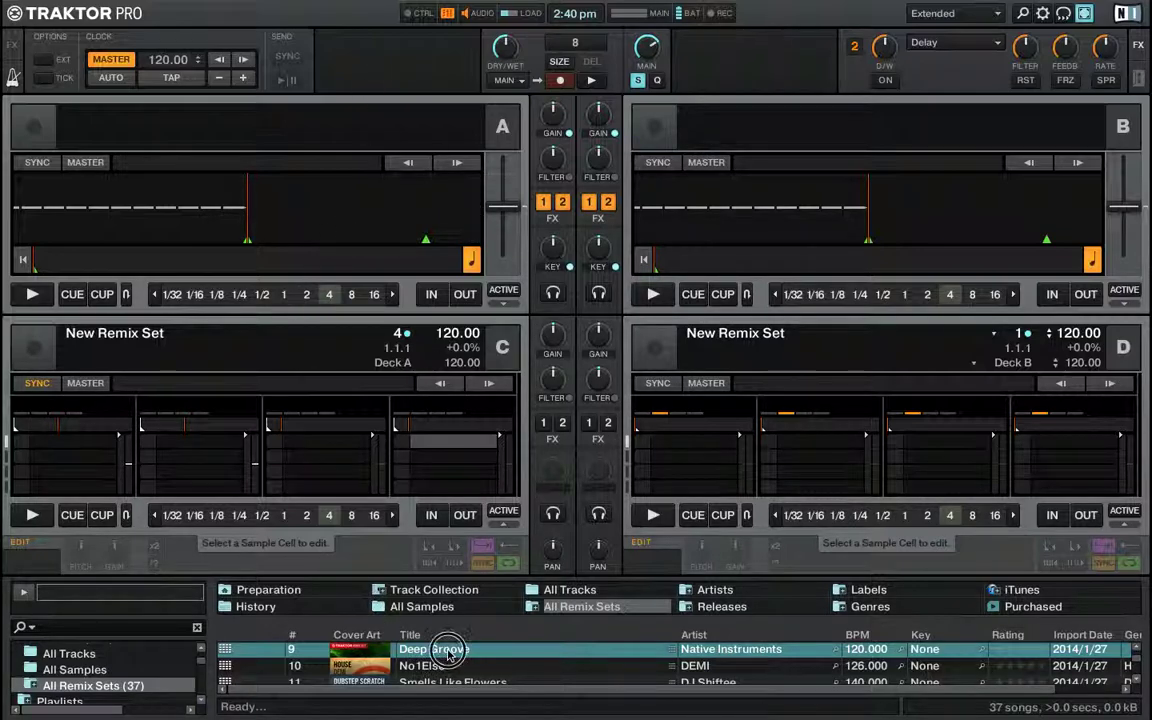
{"action": "left_click_drag", "start_coordinate": [447, 651], "coordinate": [222, 367]}
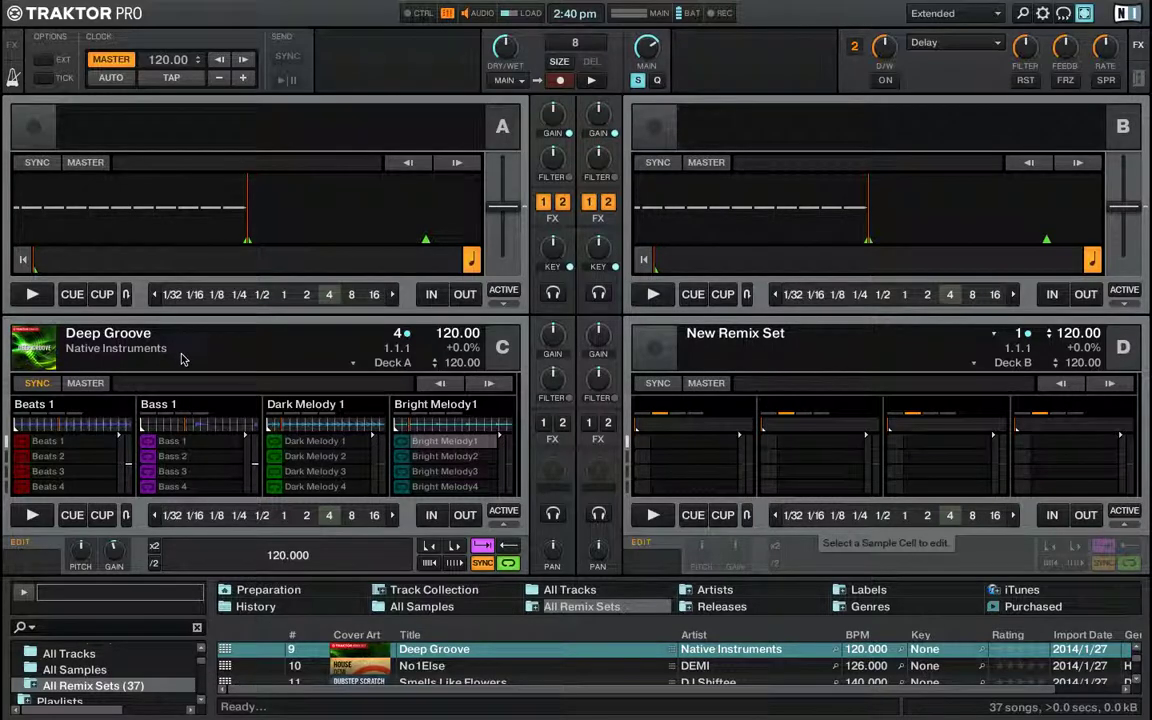
{"action": "mouse_move", "coordinate": [65, 430]}
{"action": "mouse_move", "coordinate": [80, 406]}
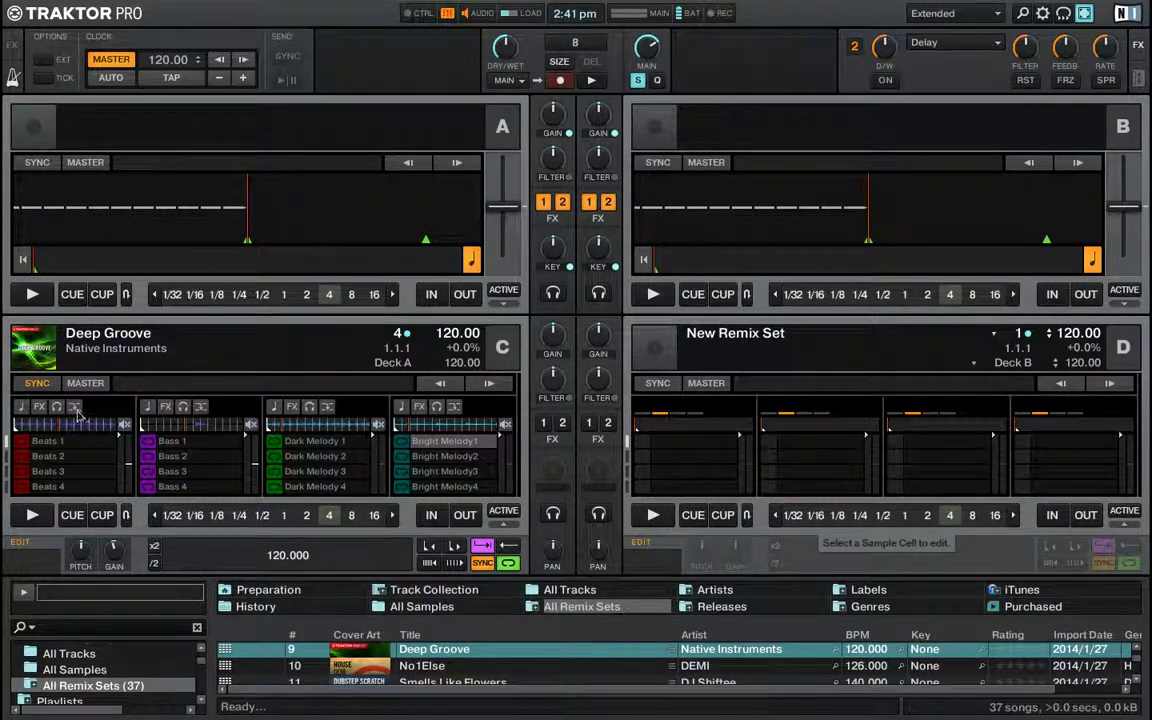
Start the Beats 1 sample in Deck C and alternate between Beats 2 and Beats 1, ending on Beats 1.
{"action": "left_click", "coordinate": [23, 445]}
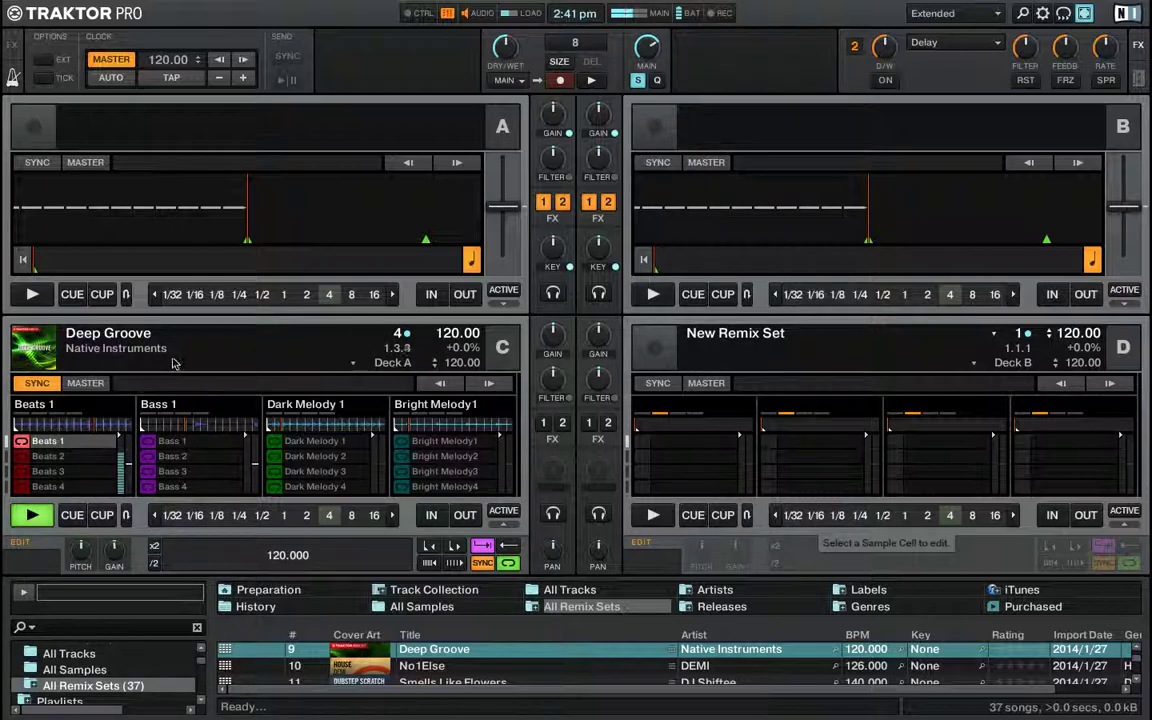
{"action": "left_click", "coordinate": [24, 458]}
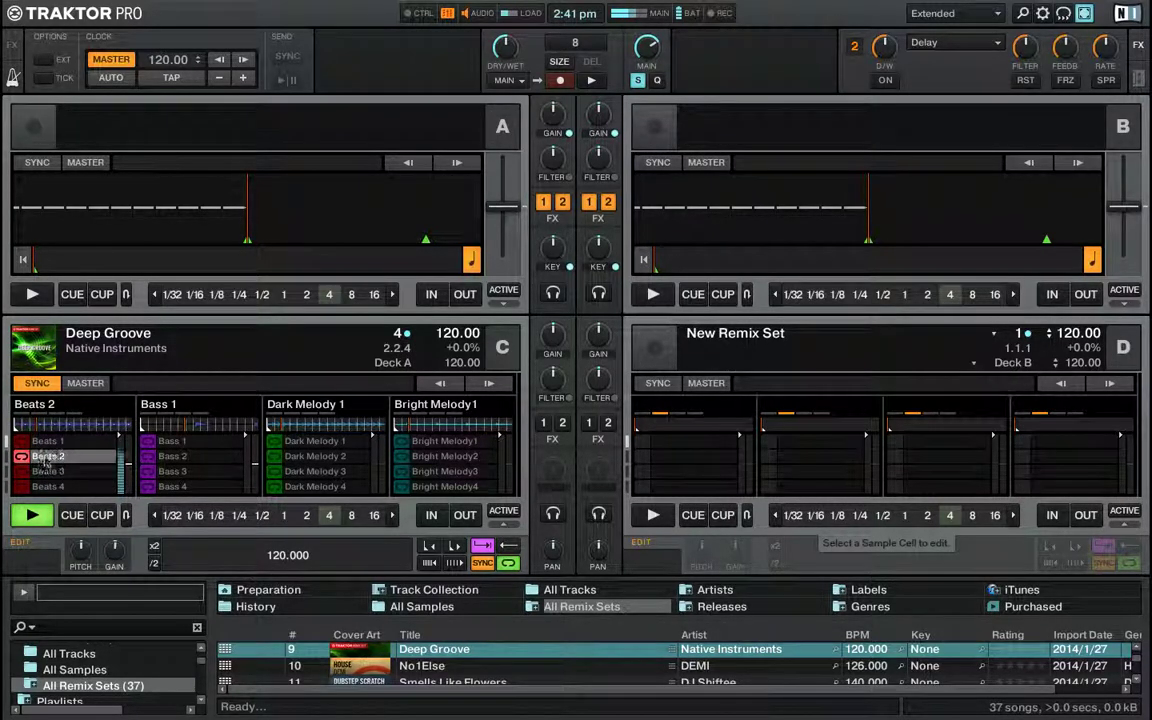
{"action": "left_click", "coordinate": [28, 441]}
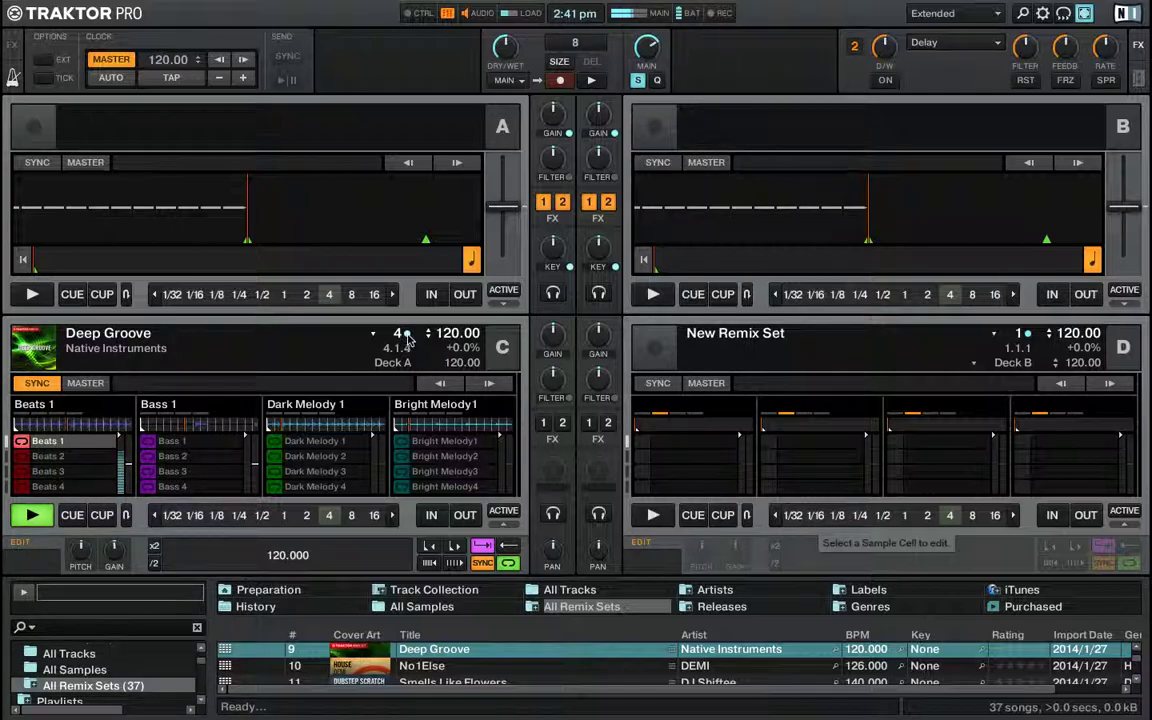
{"action": "left_click", "coordinate": [30, 457]}
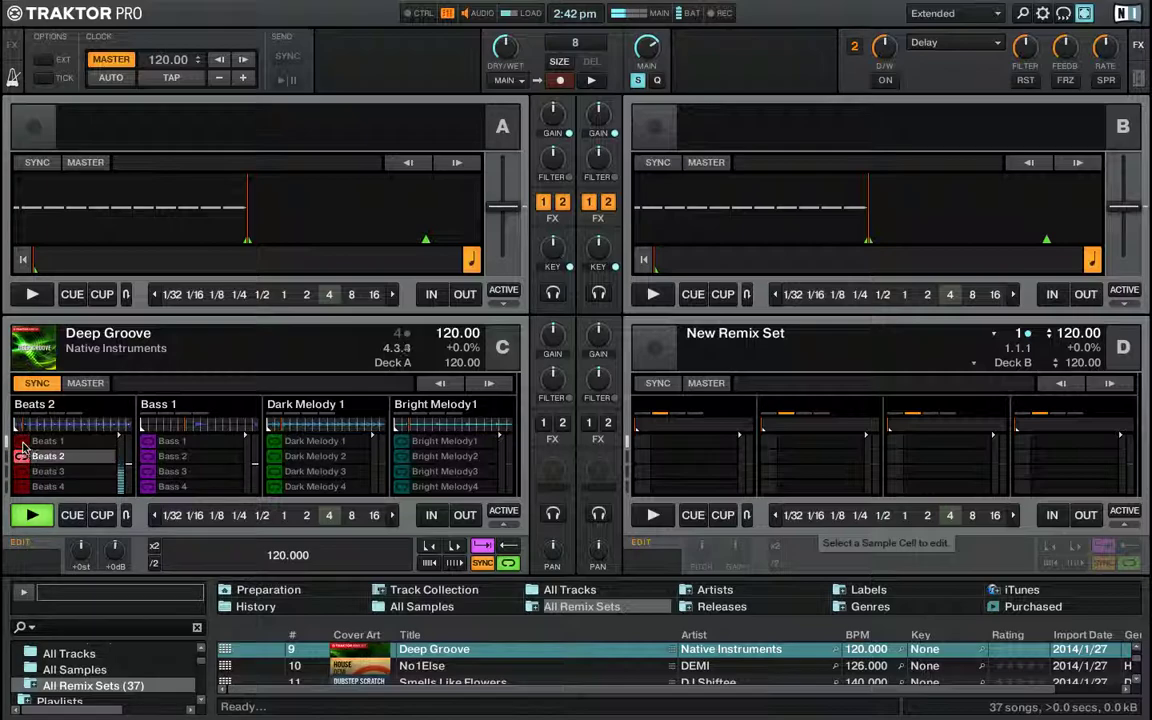
{"action": "left_click", "coordinate": [21, 442]}
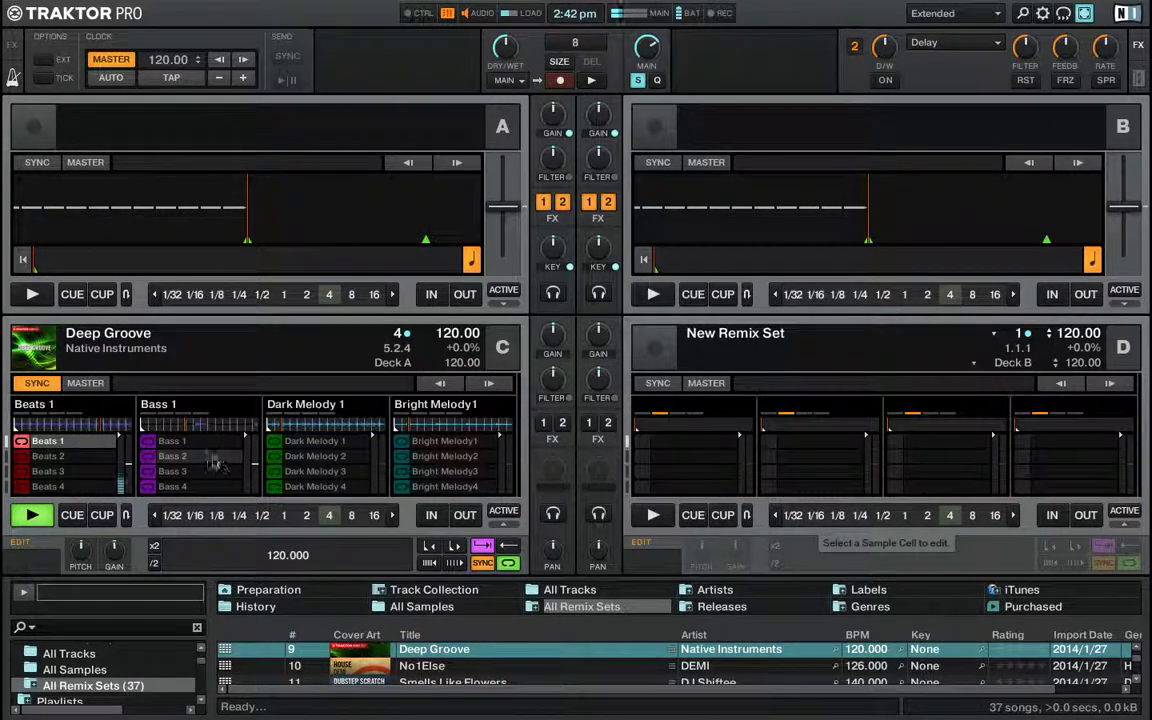
Start the Bass 1, Dark Melody 1 and Bright Melody1 samples in Deck C alongside the beats.
{"action": "mouse_move", "coordinate": [71, 428]}
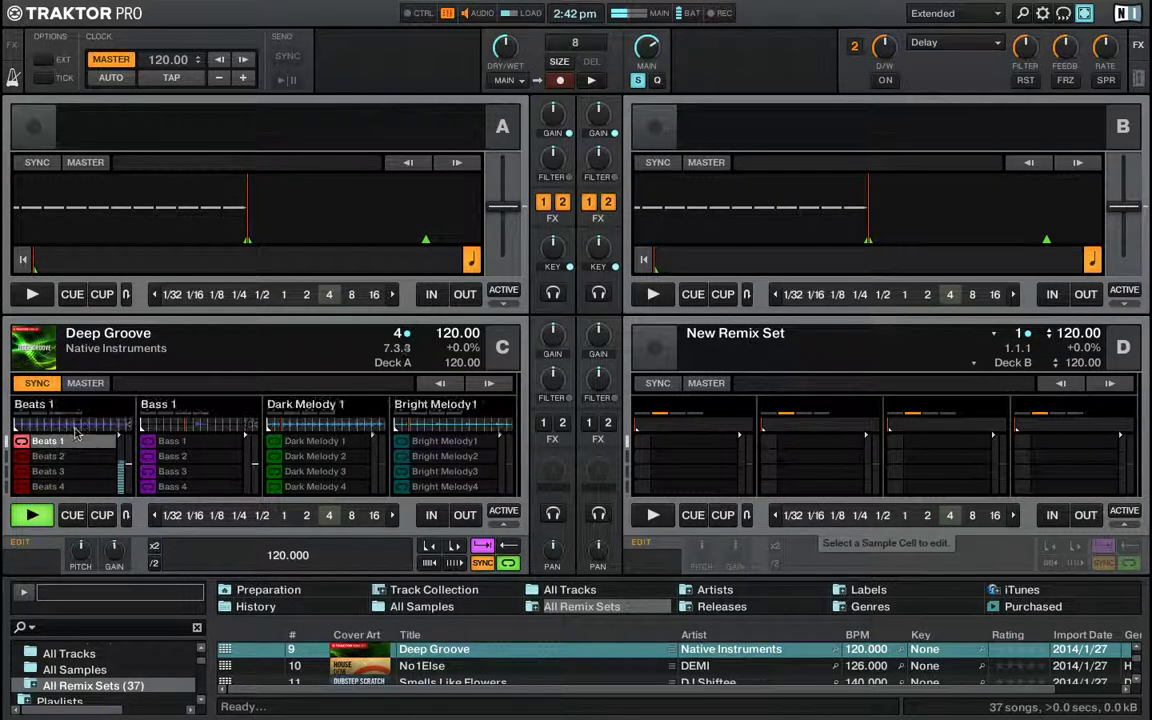
{"action": "left_click", "coordinate": [148, 447]}
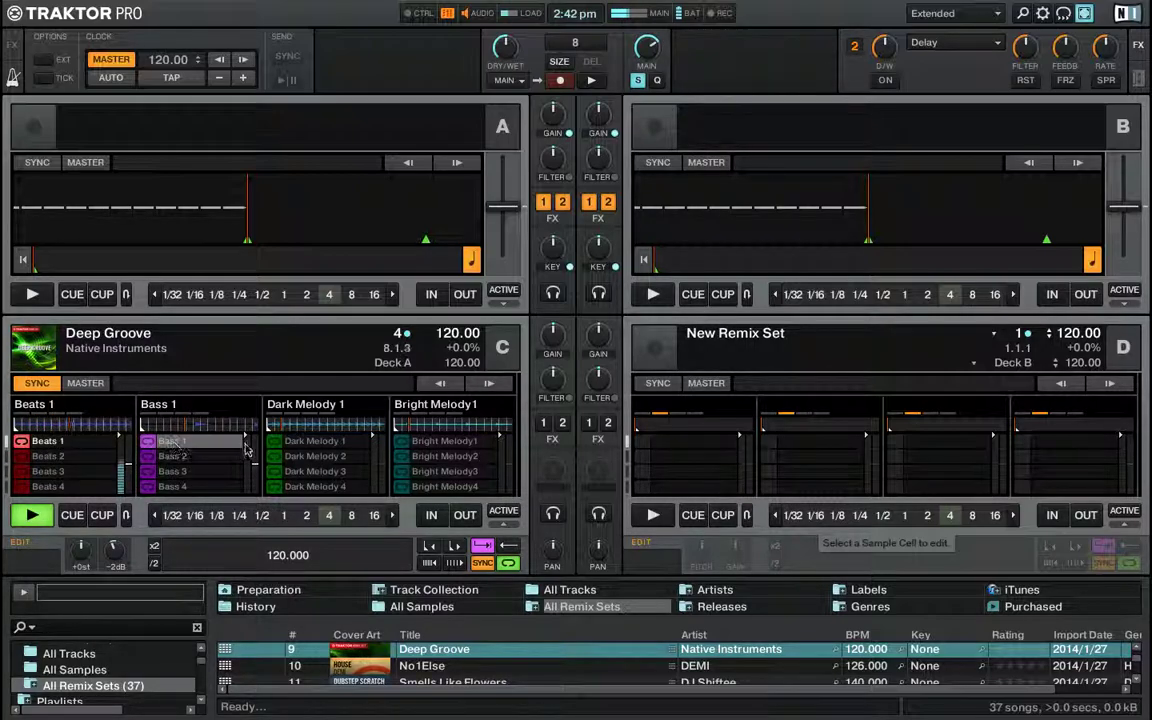
{"action": "left_click", "coordinate": [277, 447]}
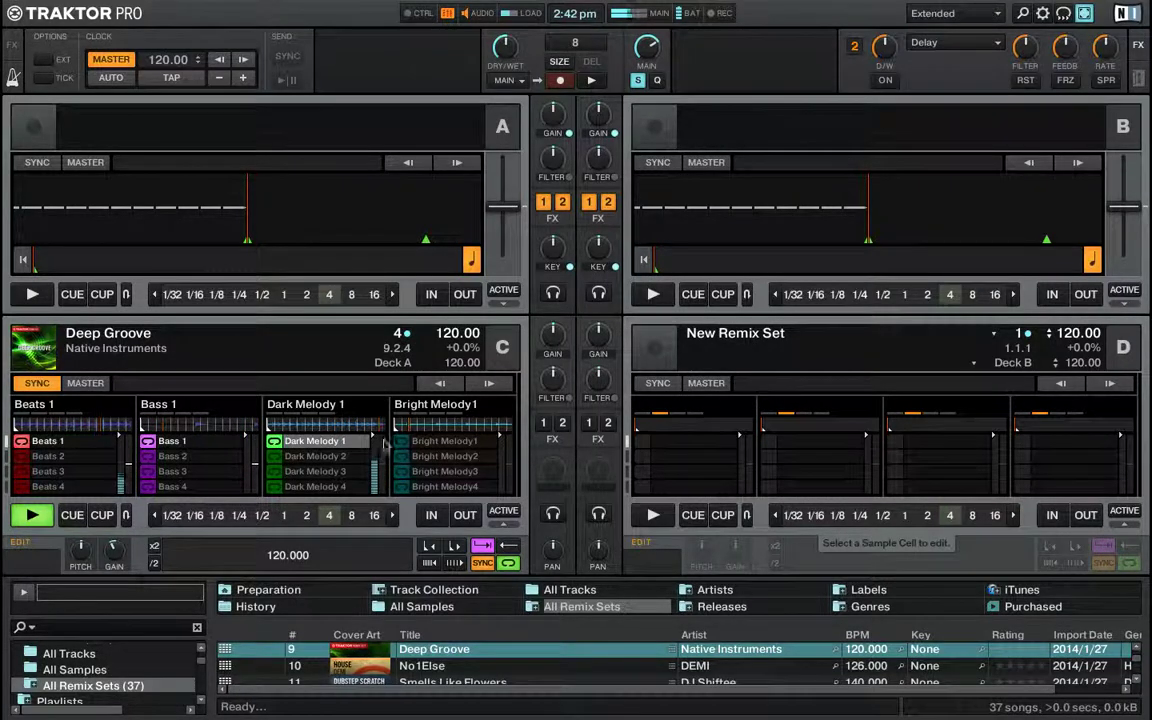
{"action": "left_click", "coordinate": [405, 446]}
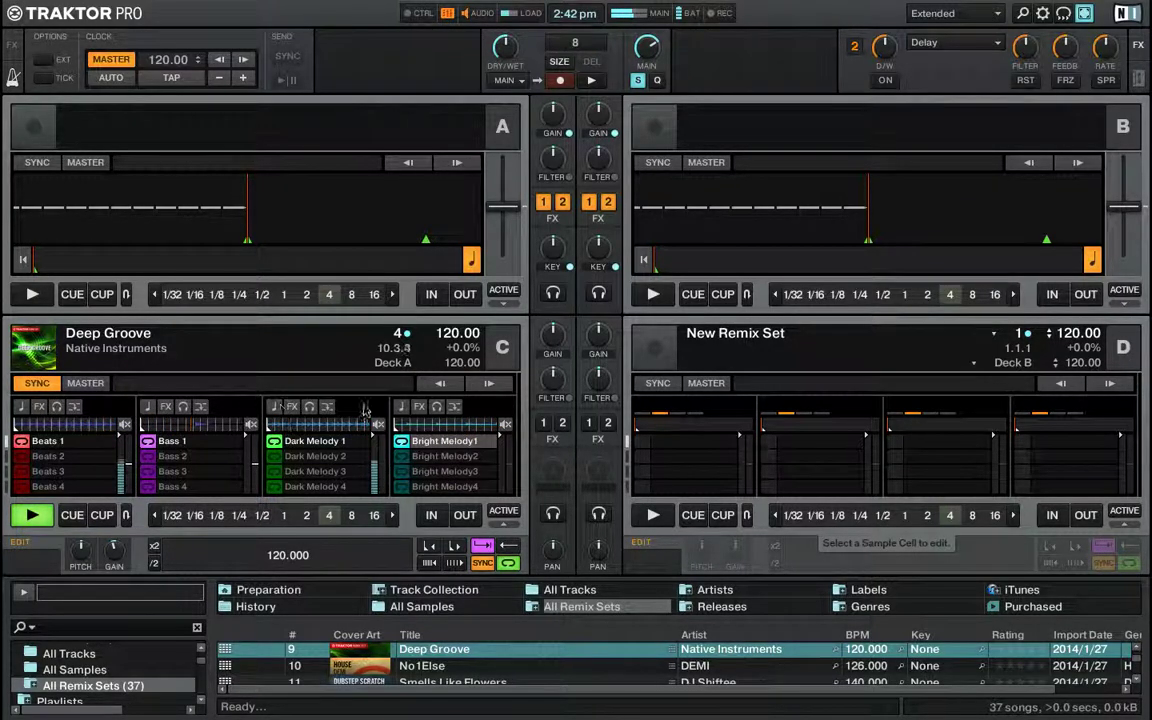
Set the master clock tempo to 160 BPM while Deck C is synced.
{"action": "left_click", "coordinate": [38, 384]}
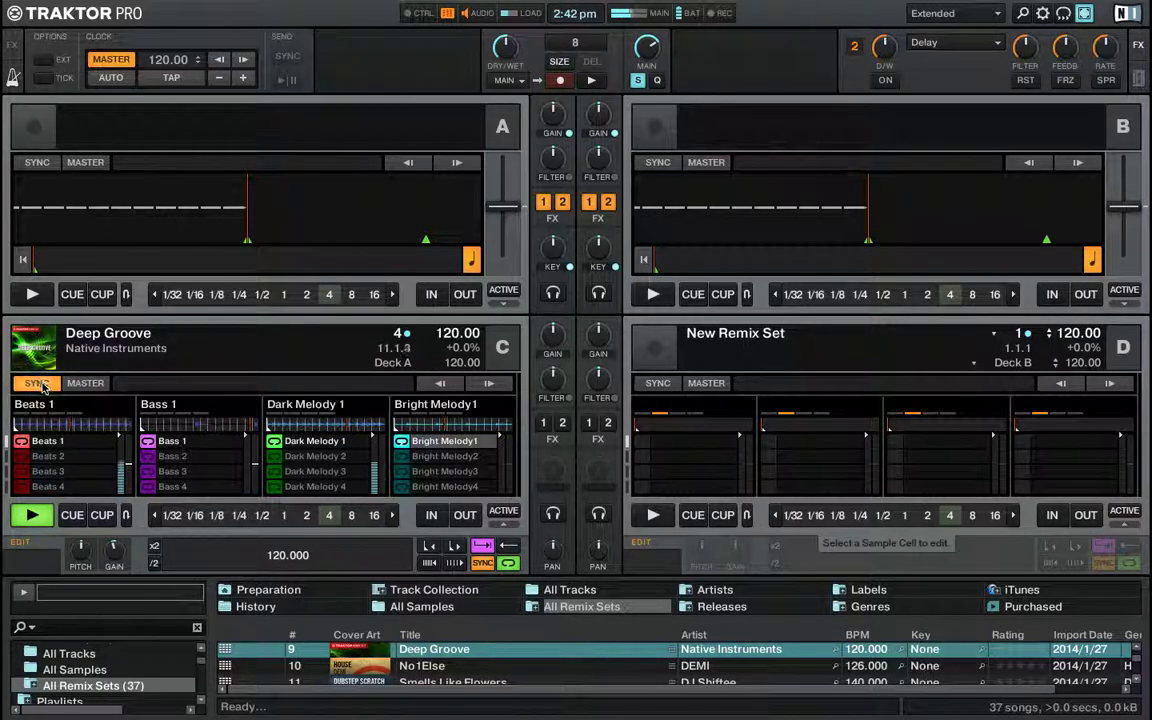
{"action": "double_click", "coordinate": [169, 60]}
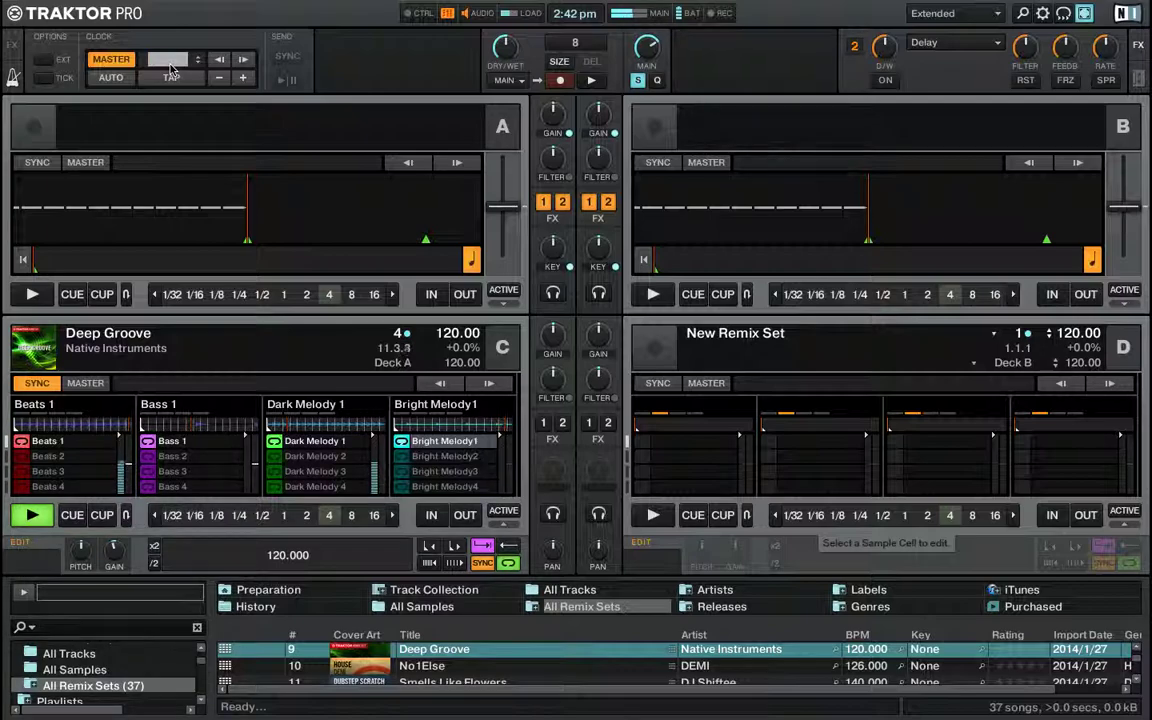
{"action": "type", "text": "160"}
{"action": "key", "text": "Return"}
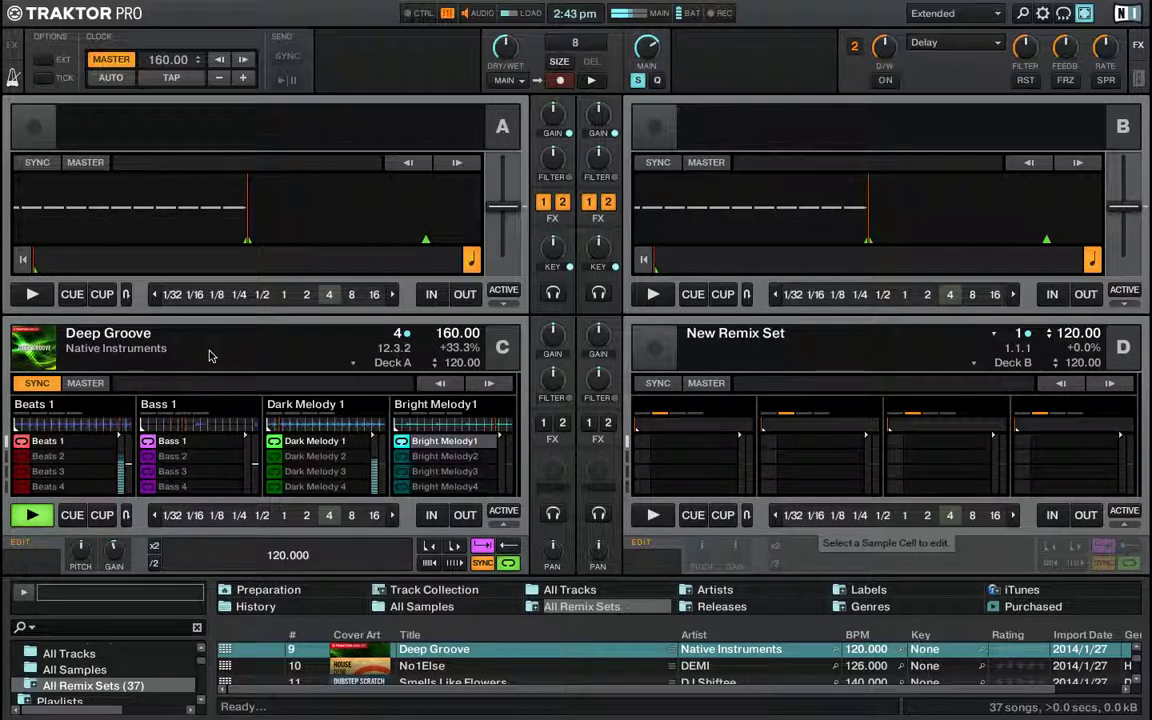
Enable keylock on all four sample slots of Deck C.
{"action": "mouse_move", "coordinate": [62, 422]}
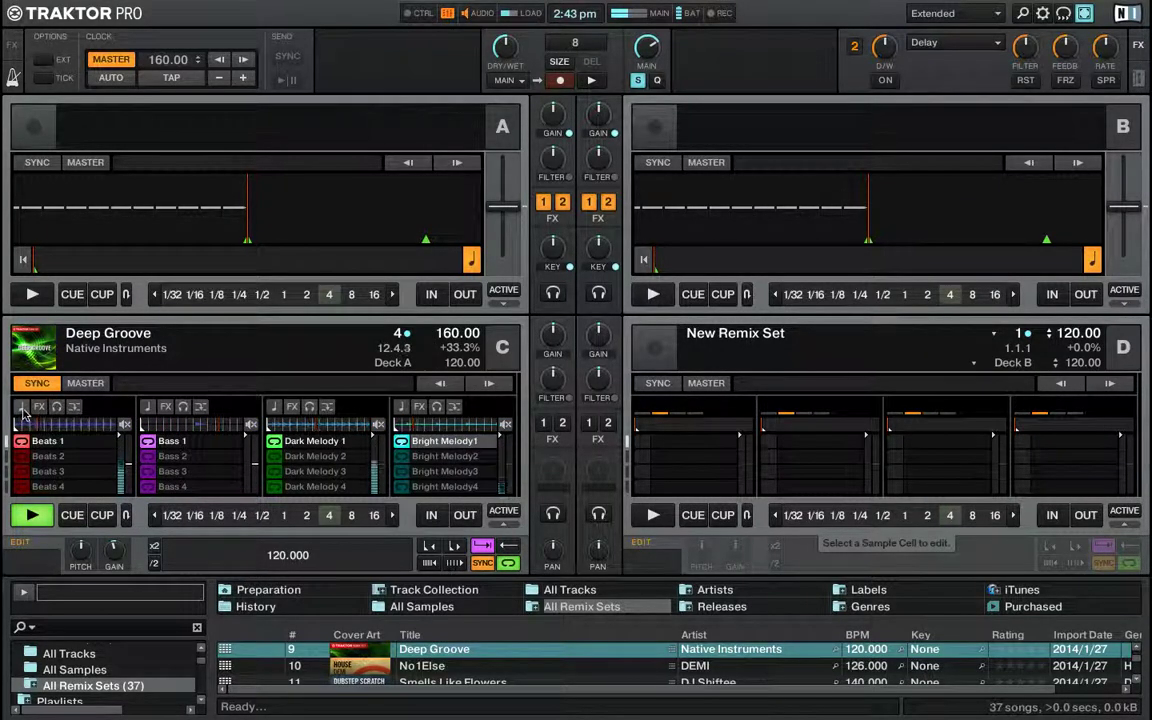
{"action": "left_click", "coordinate": [147, 406]}
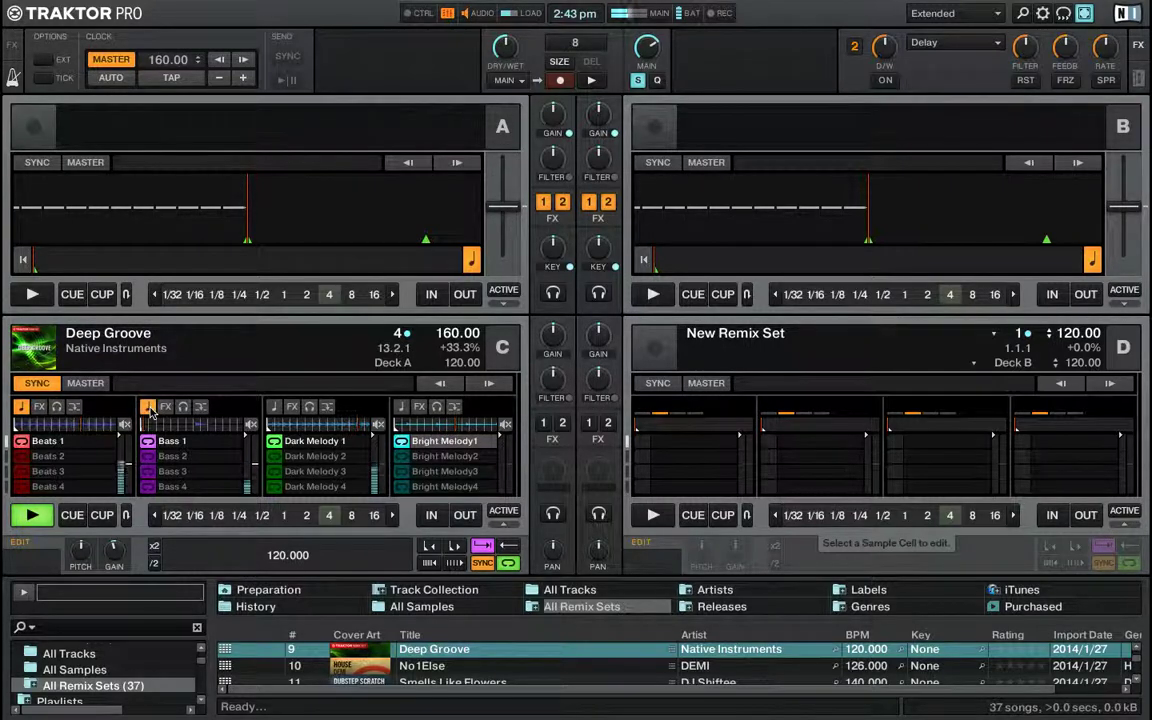
{"action": "left_click", "coordinate": [274, 406]}
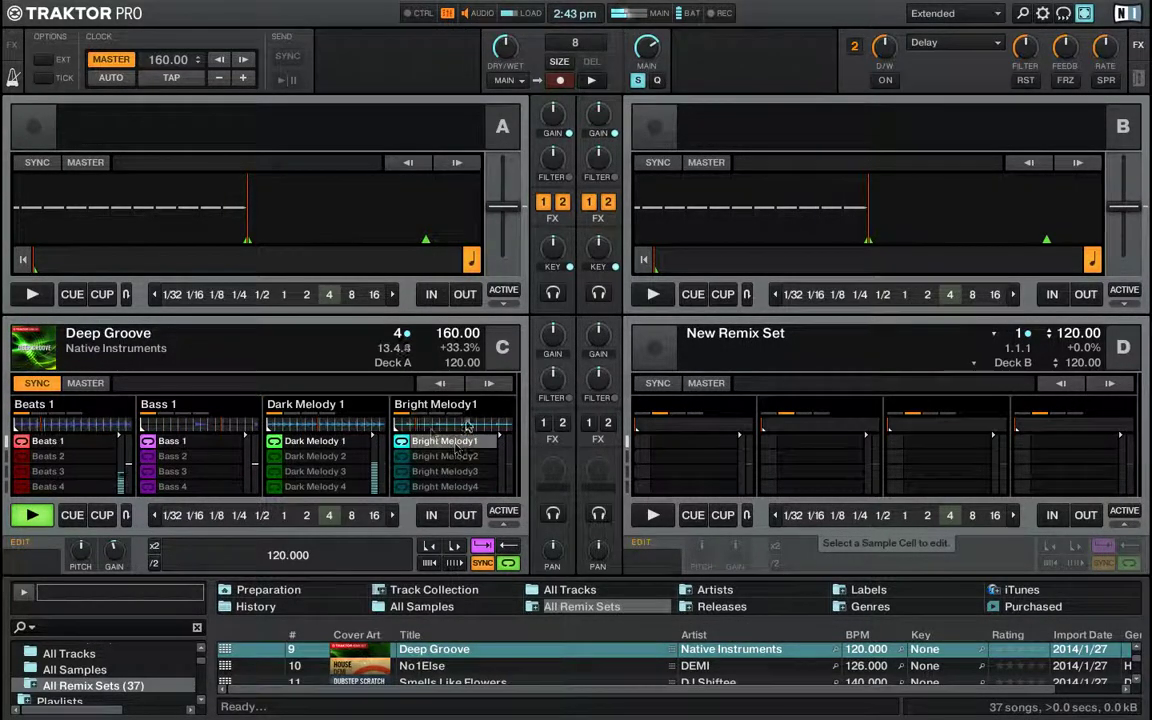
{"action": "mouse_move", "coordinate": [428, 432]}
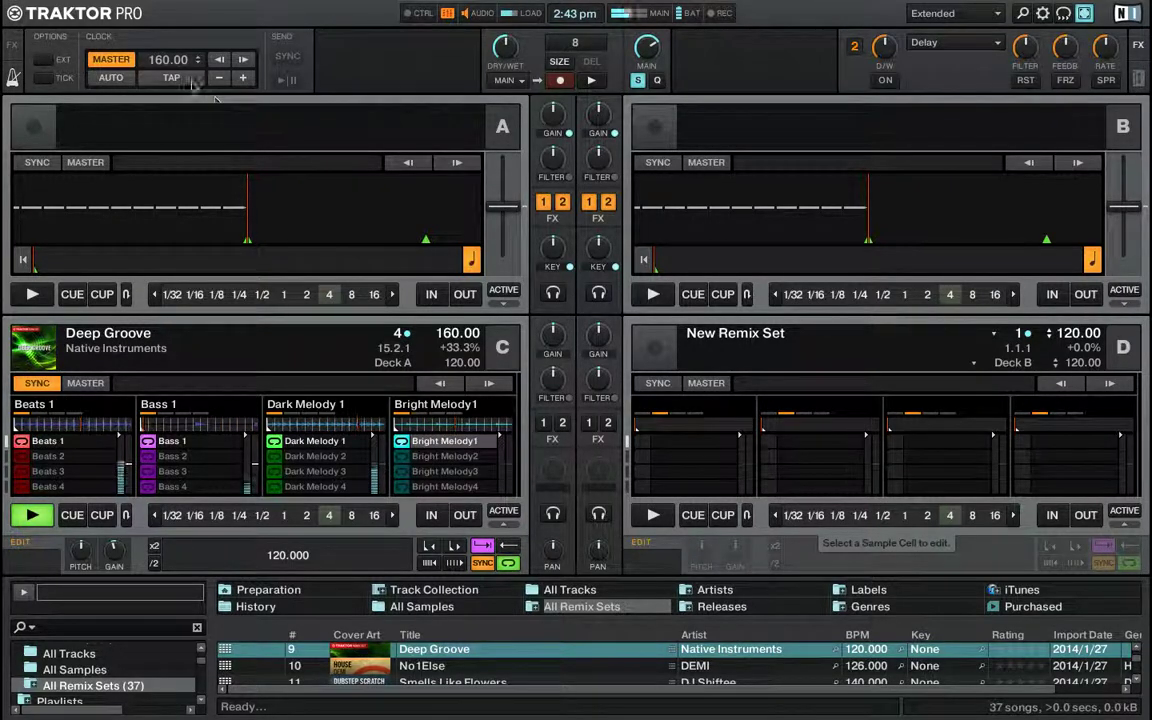
Set the master clock tempo to 110 BPM.
{"action": "double_click", "coordinate": [172, 59]}
{"action": "type", "text": "110"}
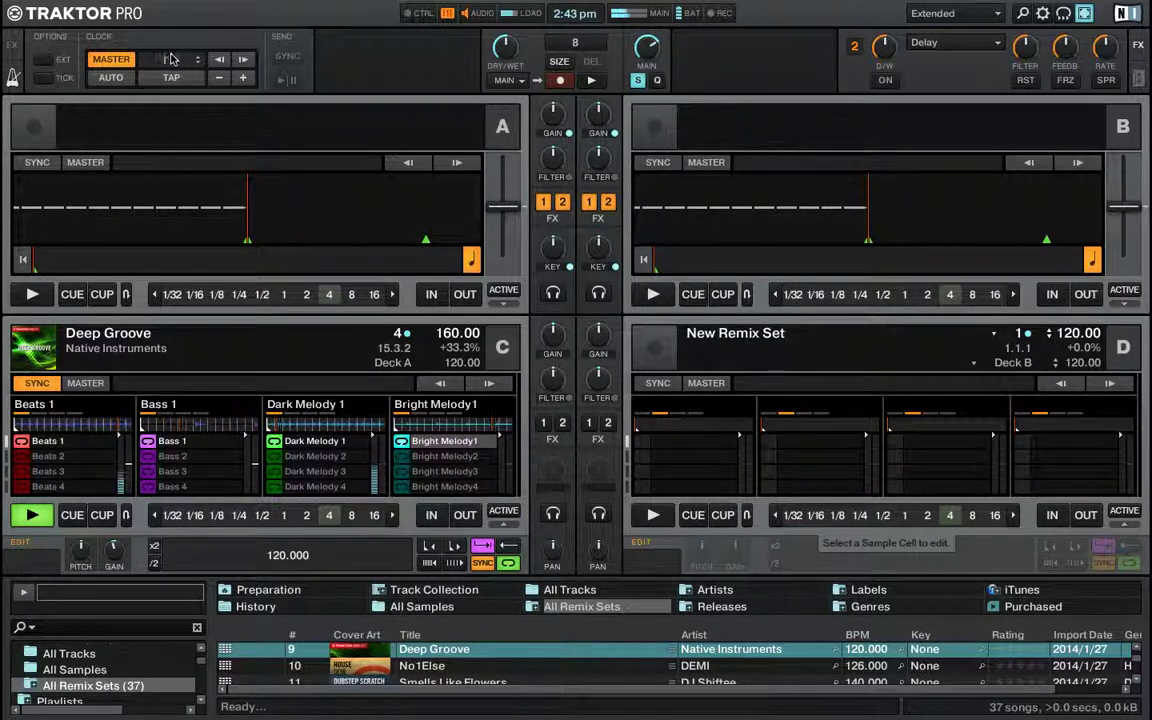
{"action": "key", "text": "Return"}
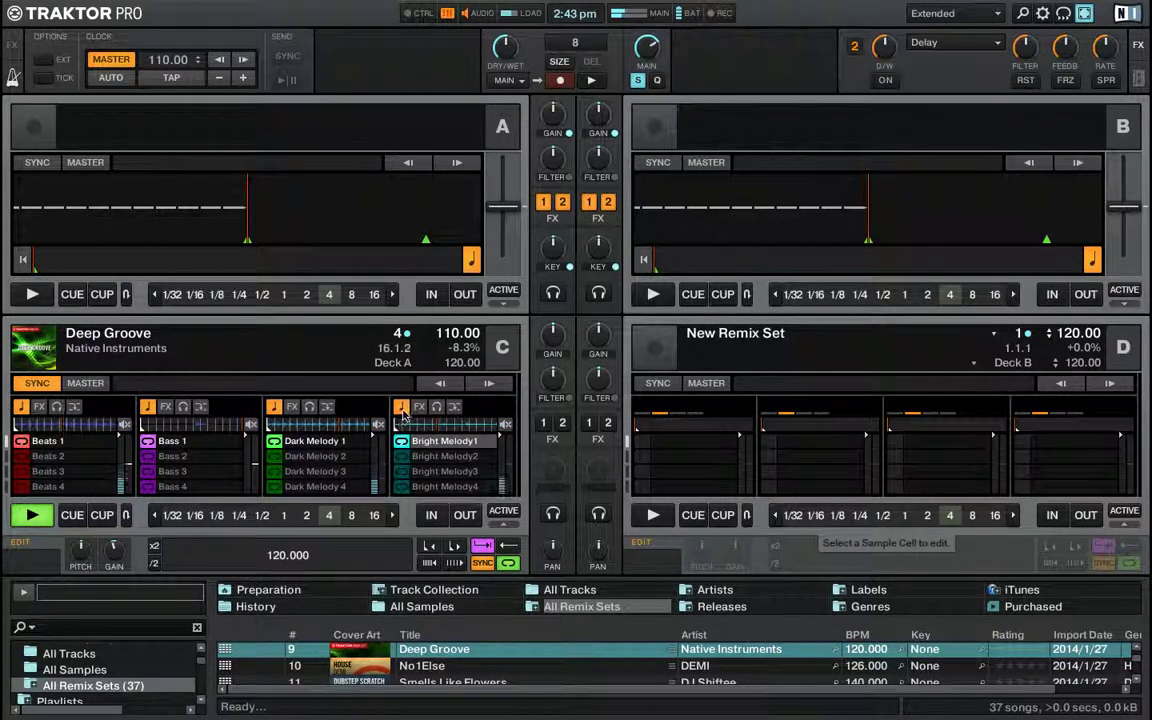
Disable keylock on all four sample slots of Deck C.
{"action": "left_click", "coordinate": [403, 410]}
{"action": "left_click", "coordinate": [275, 408]}
{"action": "left_click", "coordinate": [149, 408]}
{"action": "left_click", "coordinate": [21, 408]}
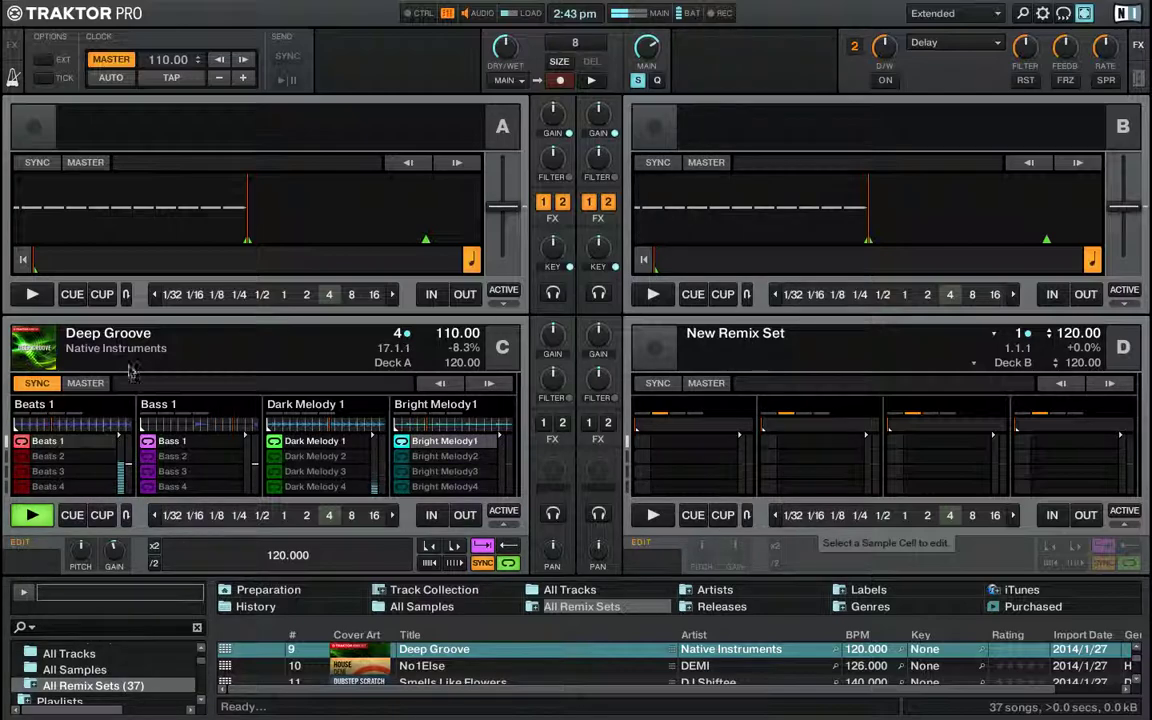
Set the master clock tempo back to 120 BPM.
{"action": "left_click", "coordinate": [176, 62]}
{"action": "type", "text": "120"}
{"action": "key", "text": "Return"}
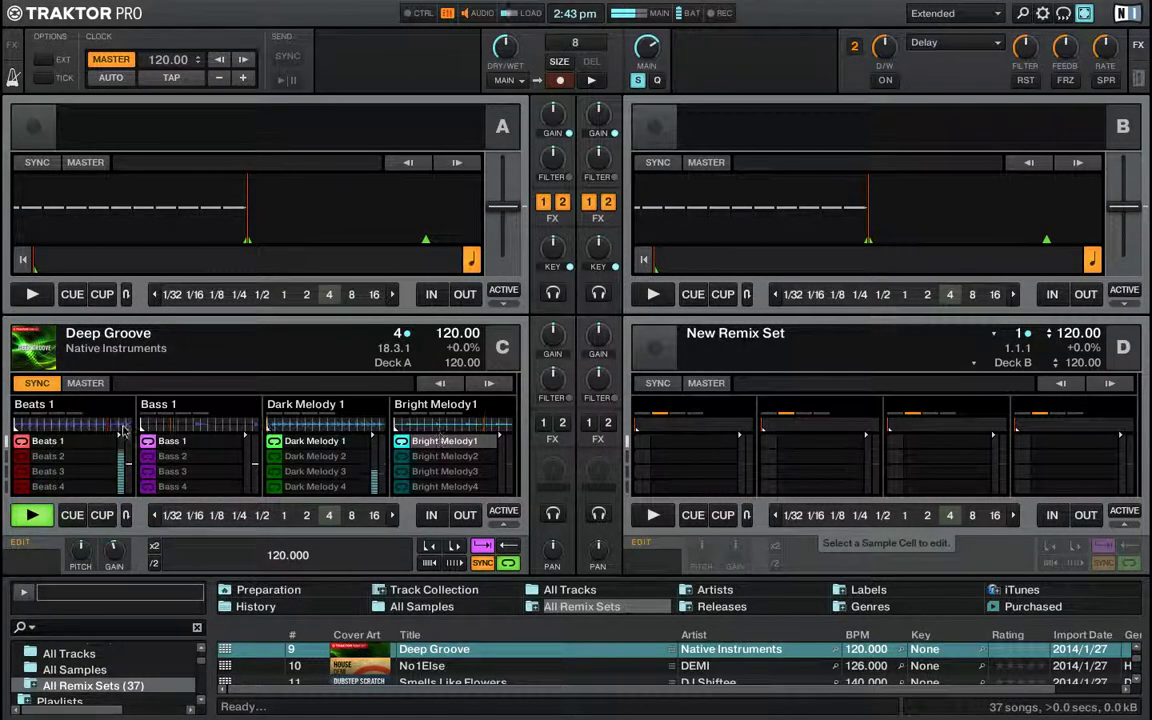
Show FX unit 1 with the Reverb effect and assign it to Deck C.
{"action": "mouse_move", "coordinate": [42, 411]}
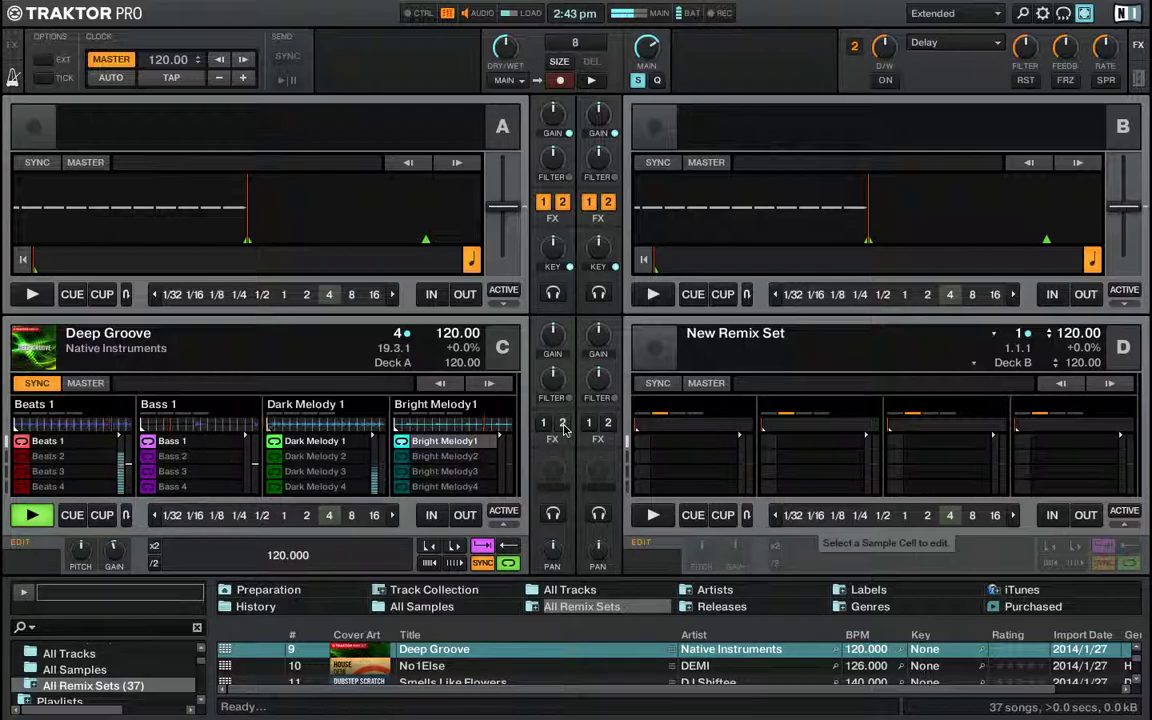
{"action": "left_click", "coordinate": [12, 45]}
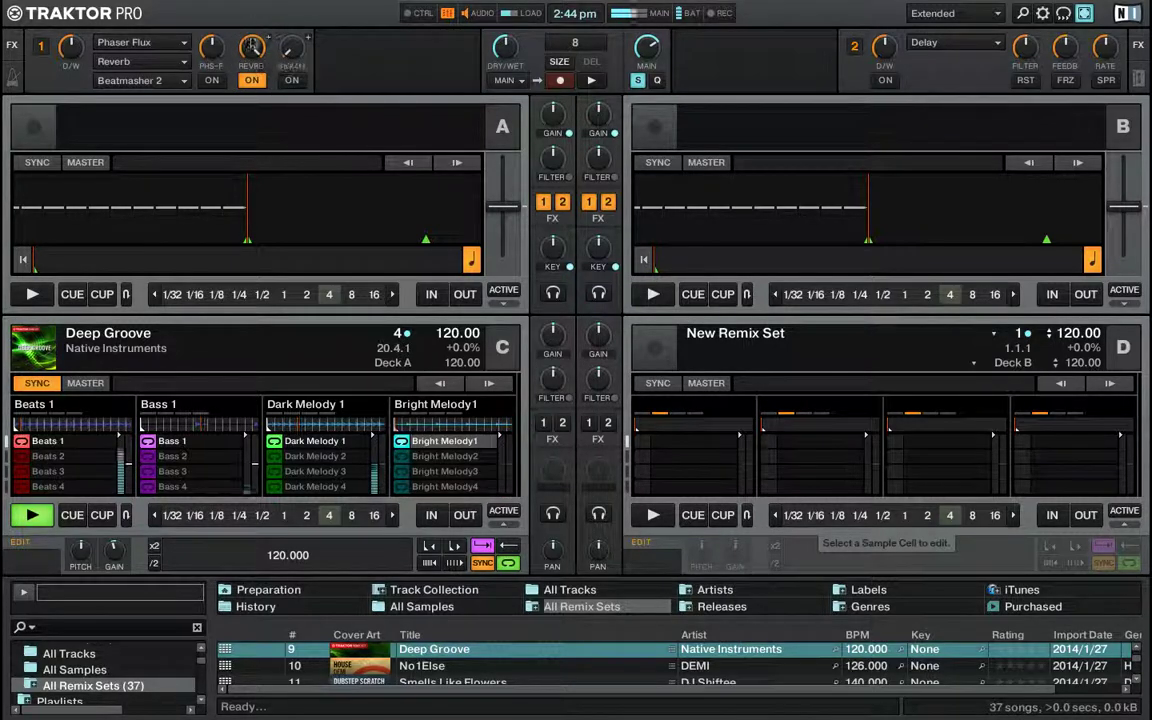
{"action": "left_click", "coordinate": [546, 424]}
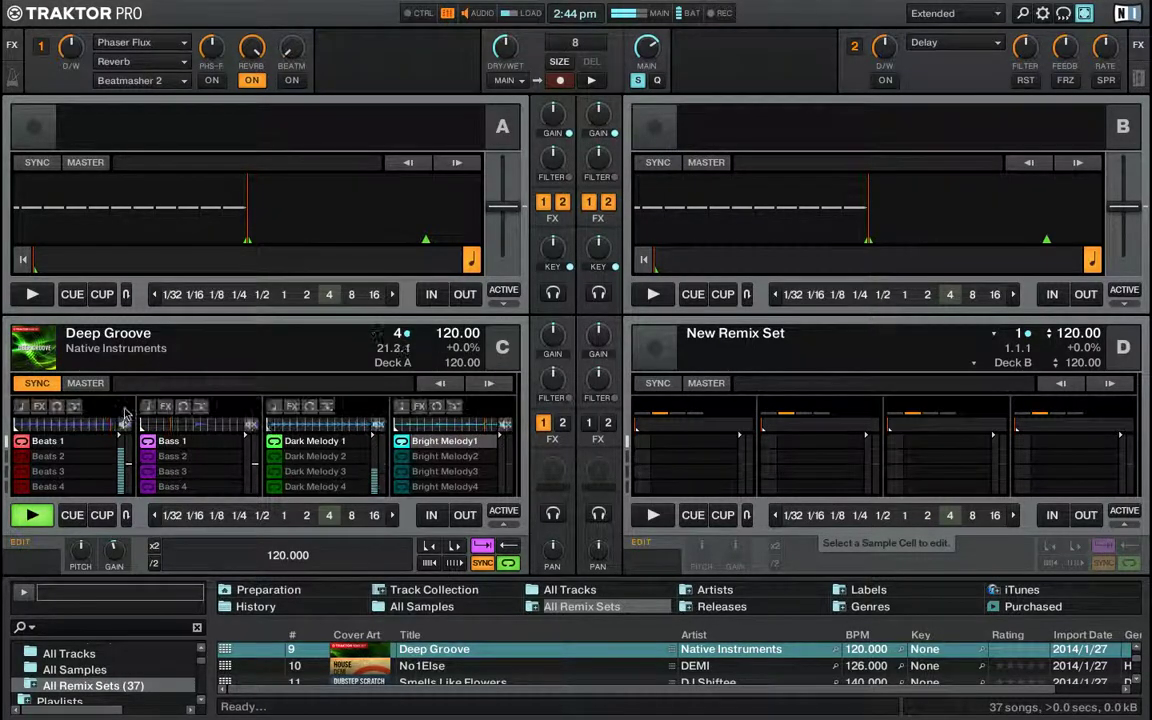
Route the Beats slot of Deck C through the effects and adjust the dry/wet amount of FX unit 1.
{"action": "mouse_move", "coordinate": [103, 410]}
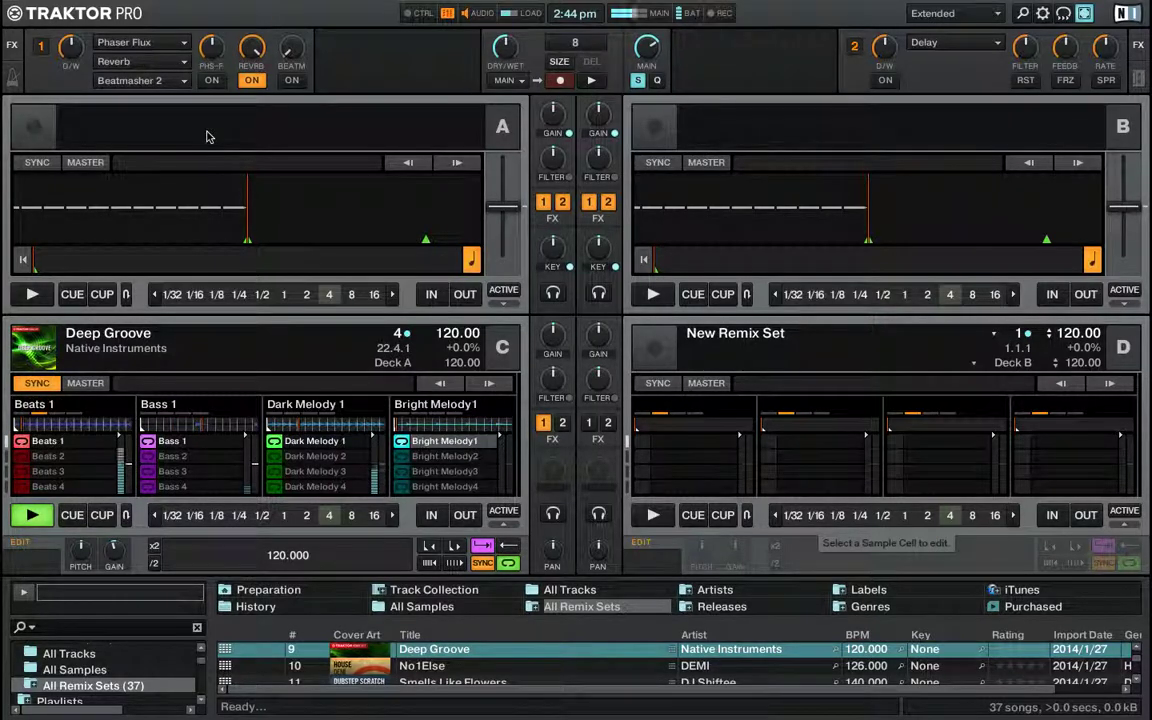
{"action": "mouse_move", "coordinate": [73, 49]}
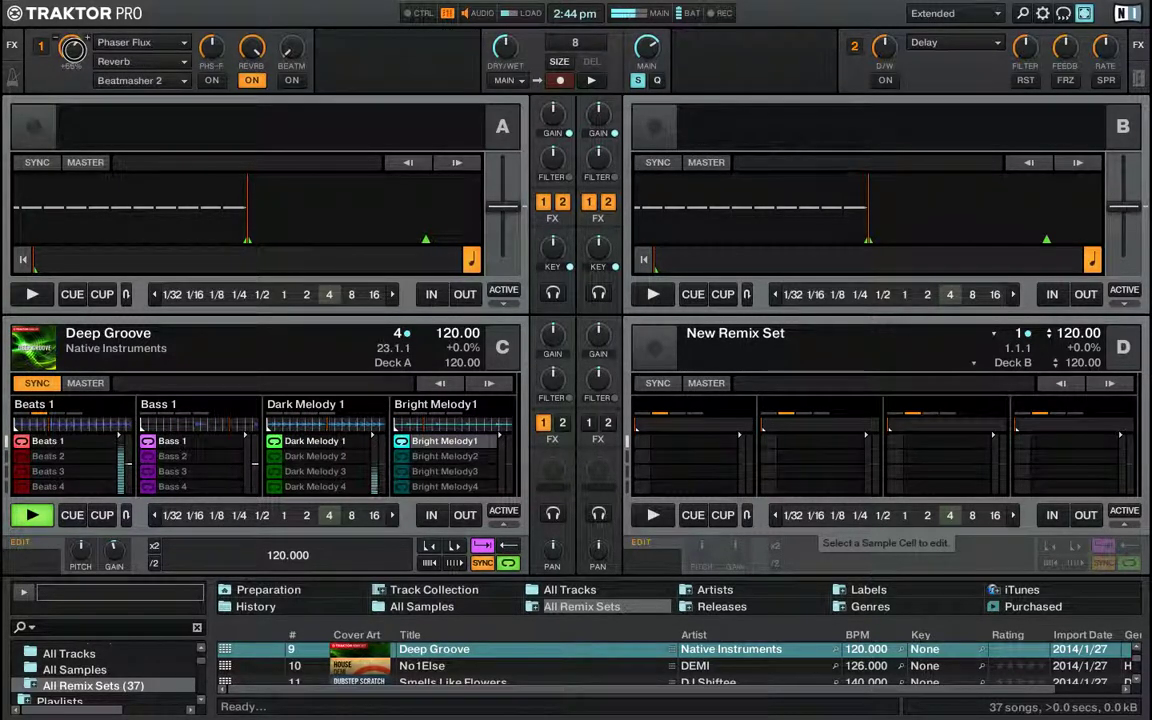
{"action": "left_click_drag", "start_coordinate": [73, 47], "coordinate": [73, 28]}
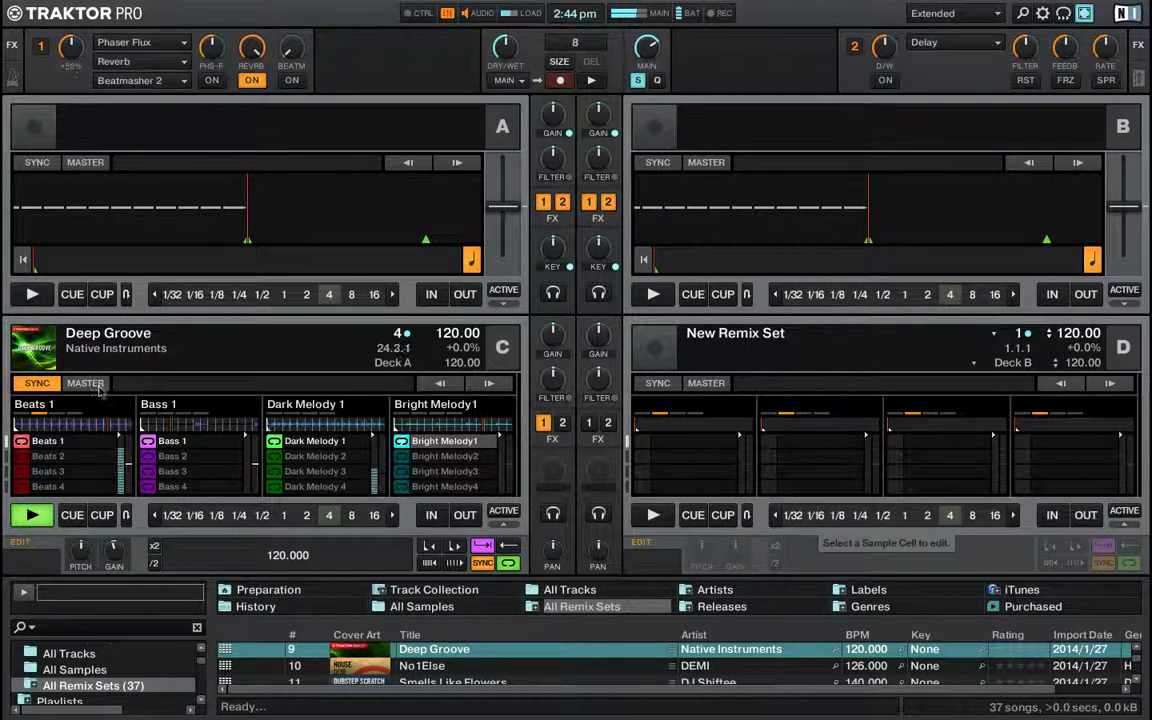
Route the Bass and Bright Melody slots of Deck C through the effects and take both off again.
{"action": "mouse_move", "coordinate": [463, 415]}
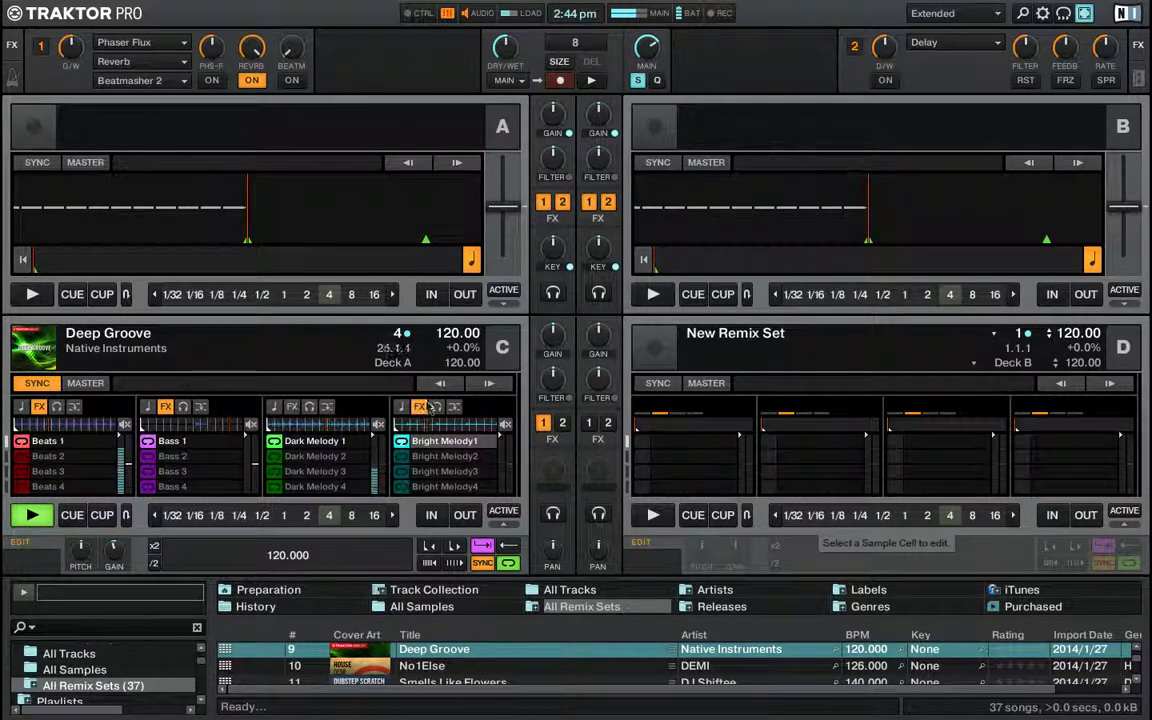
{"action": "left_click", "coordinate": [420, 408]}
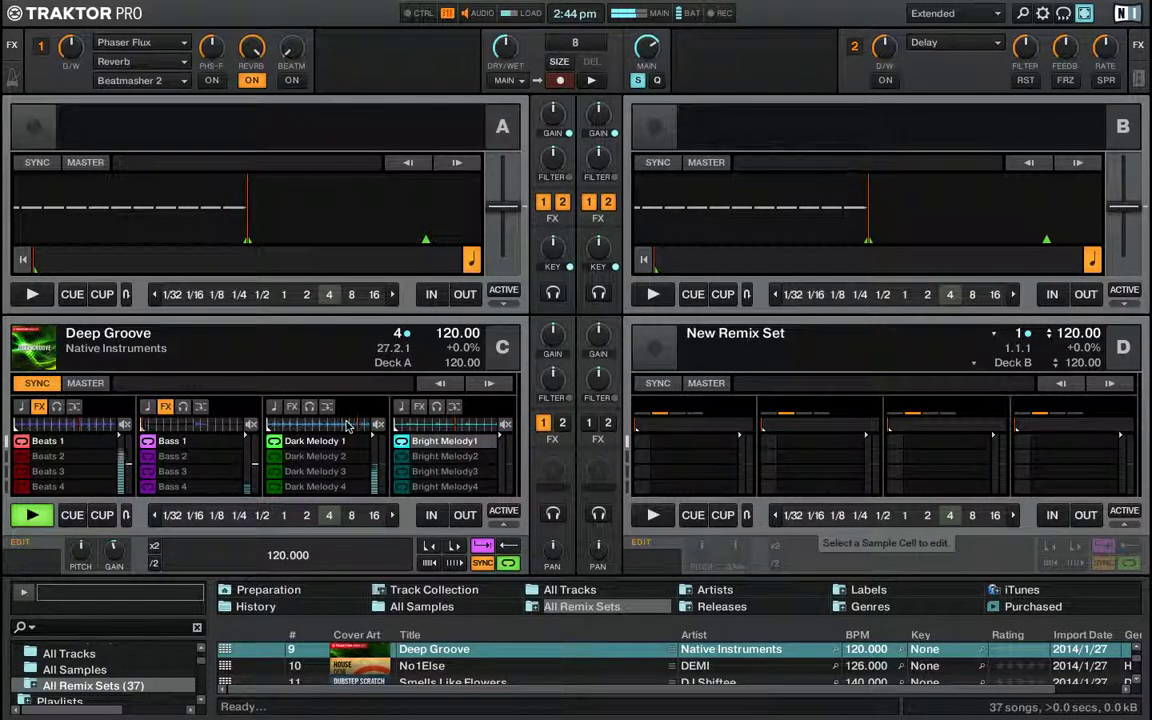
{"action": "left_click", "coordinate": [171, 408]}
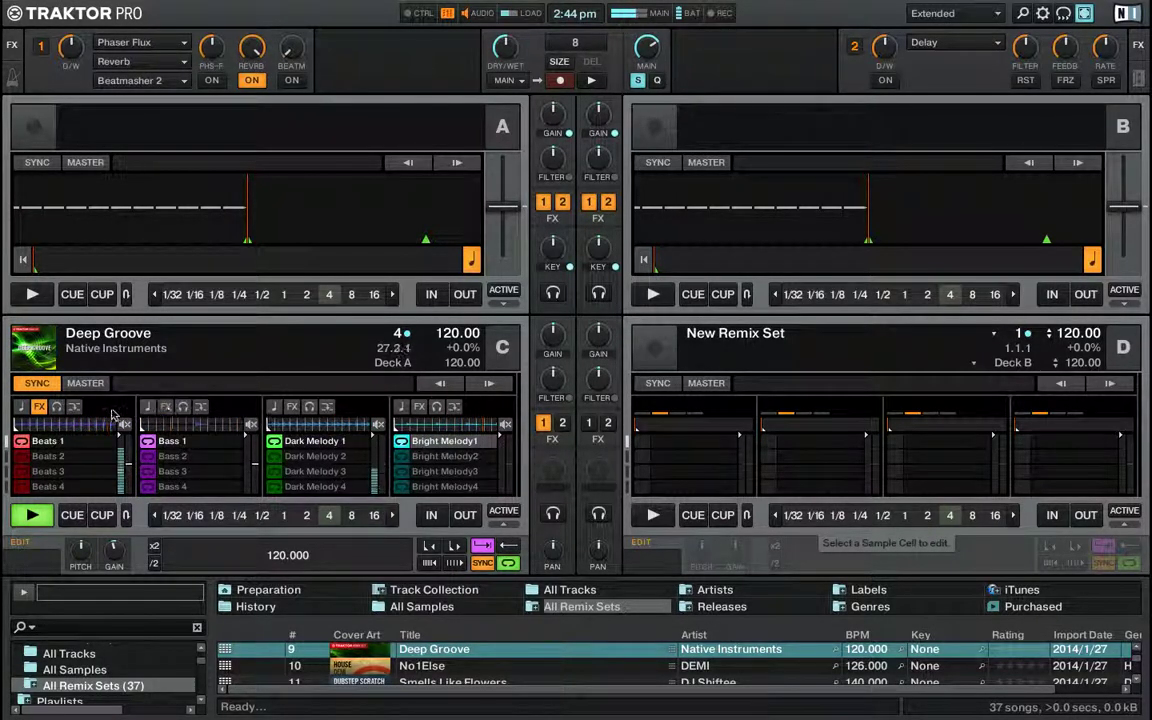
Switch the Beats slot's headphone monitoring on and off, and enable headphone cue for Deck C.
{"action": "left_click", "coordinate": [57, 408]}
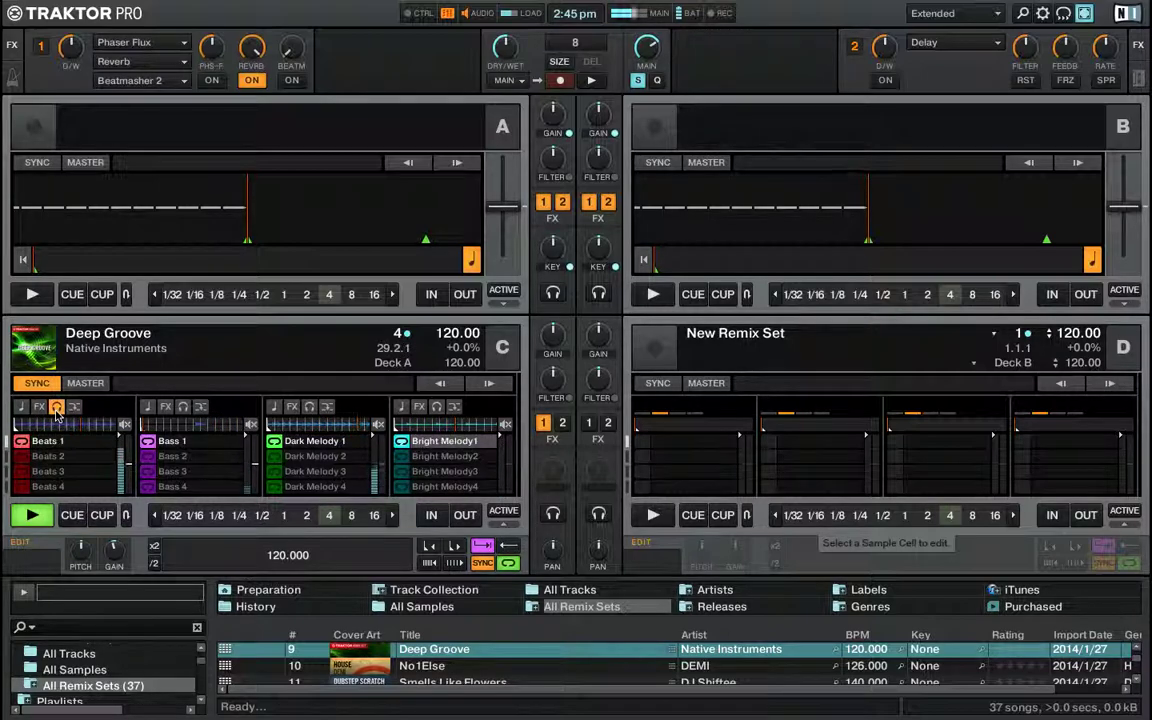
{"action": "left_click", "coordinate": [553, 513]}
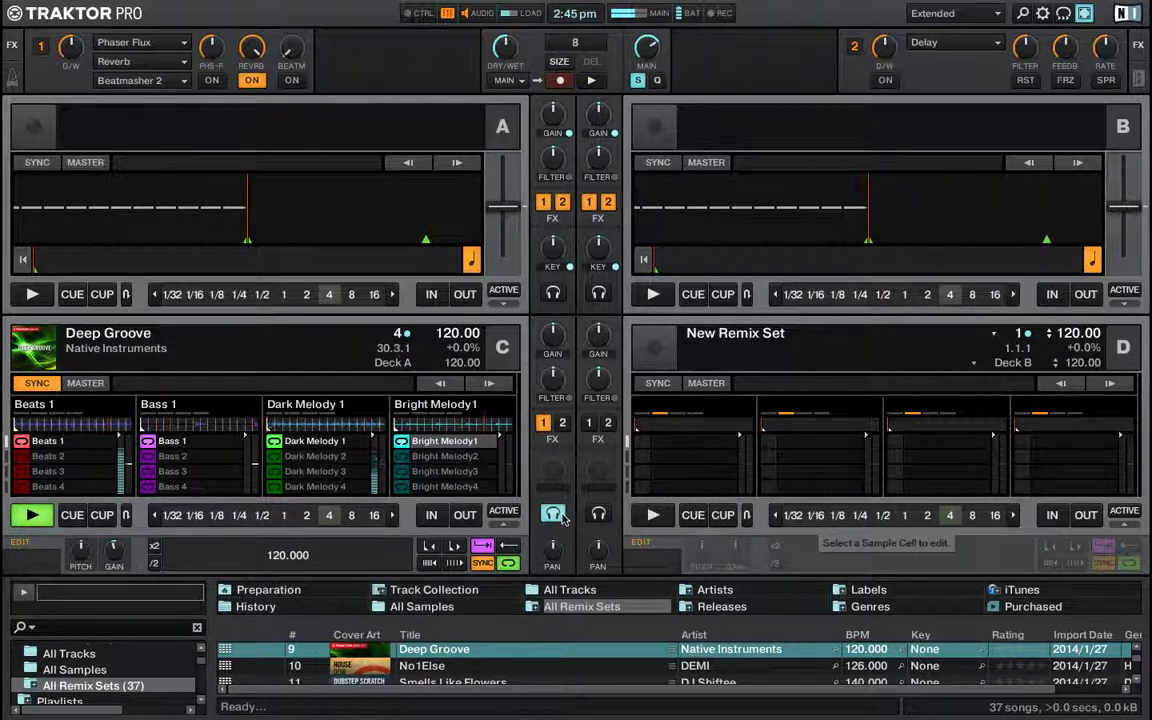
{"action": "mouse_move", "coordinate": [60, 418]}
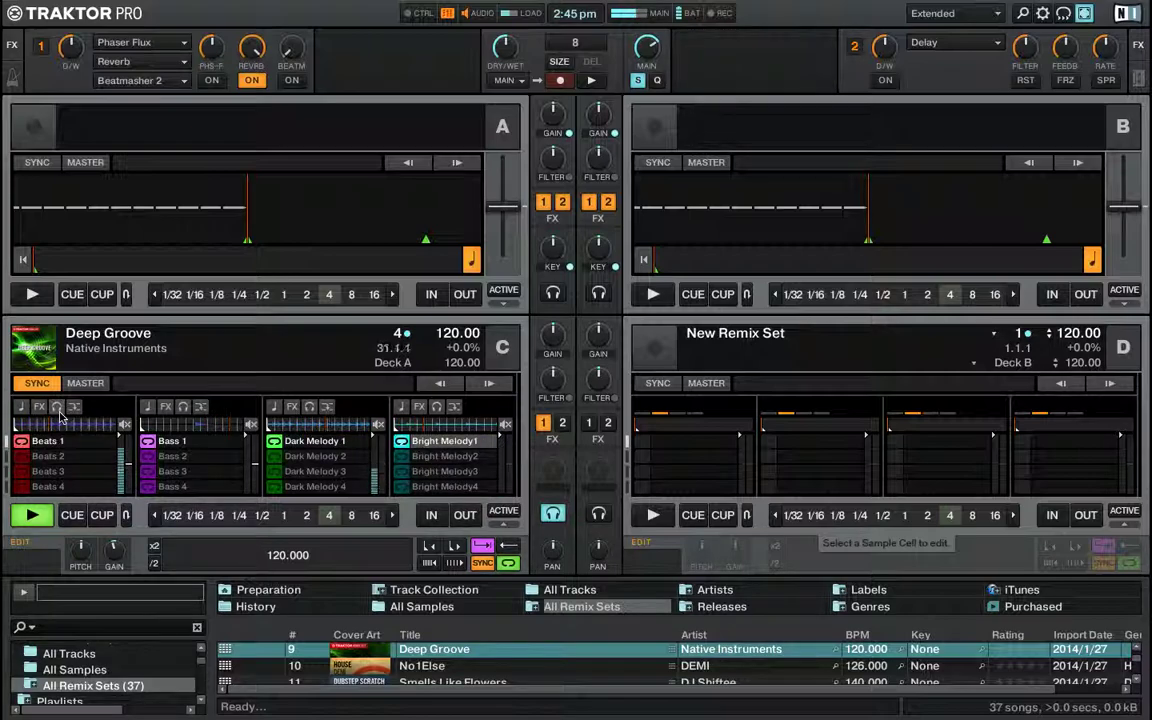
Switch headphone monitoring on and off for the individual slots of Deck C, then enable headphone cue for the whole deck.
{"action": "left_click", "coordinate": [57, 406]}
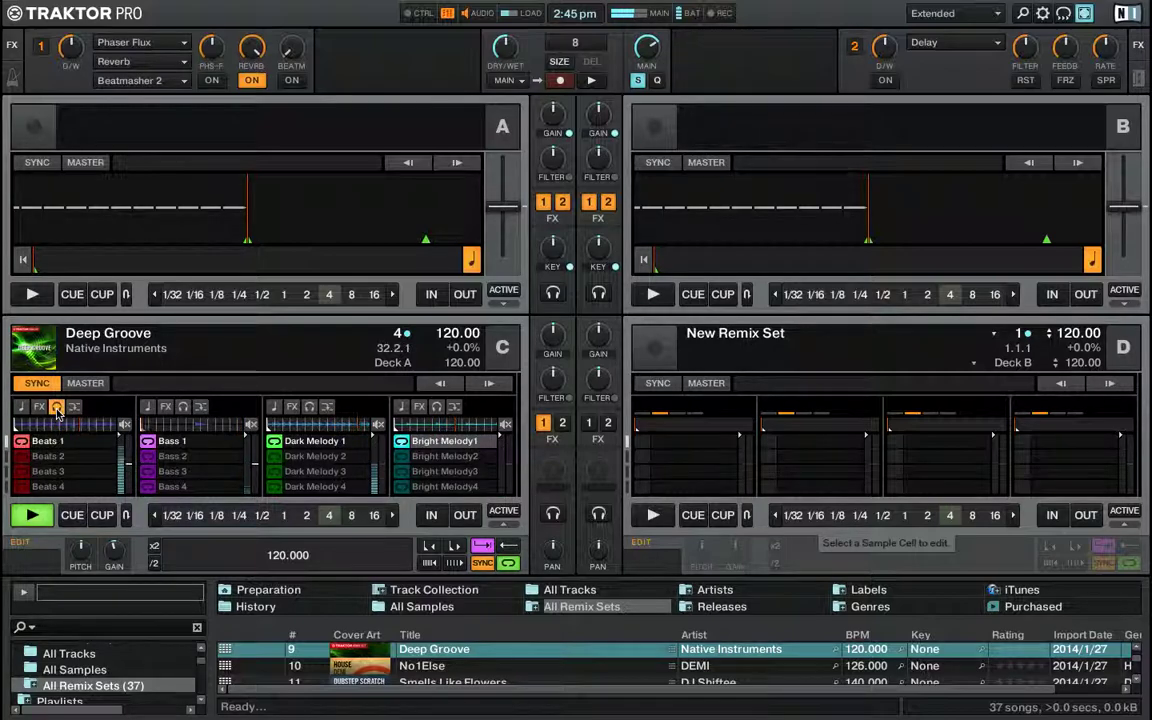
{"action": "left_click", "coordinate": [182, 406]}
{"action": "left_click", "coordinate": [309, 406]}
{"action": "left_click", "coordinate": [437, 406]}
{"action": "left_click", "coordinate": [441, 409]}
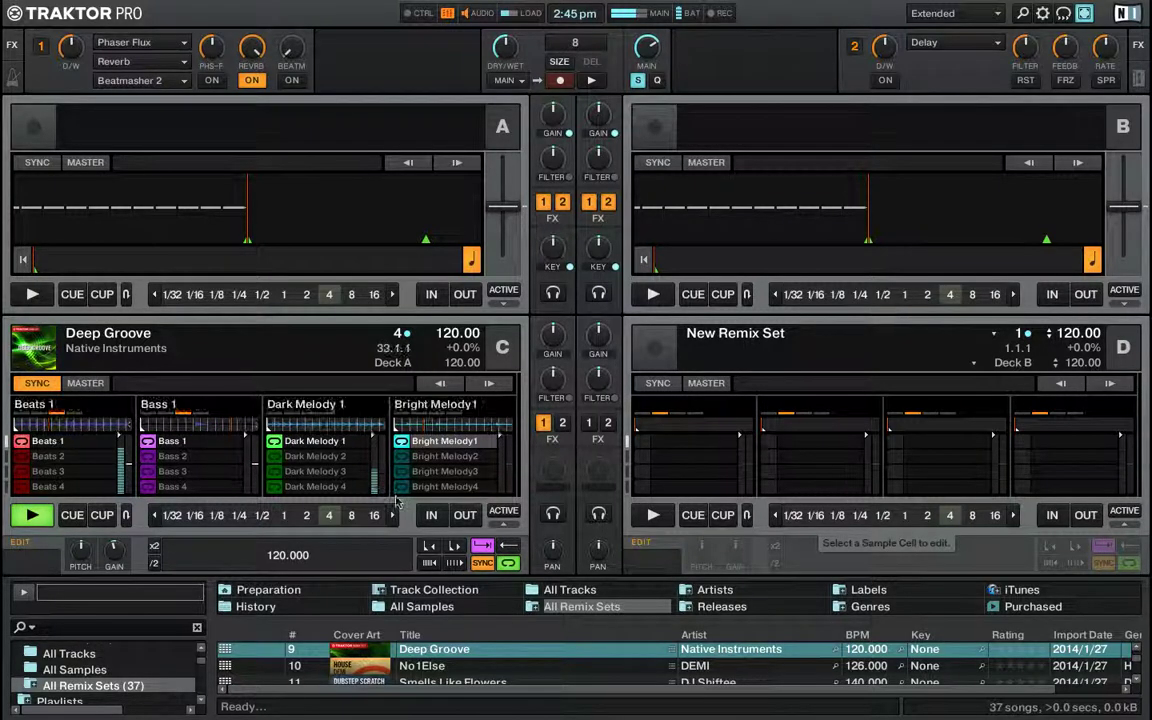
{"action": "left_click", "coordinate": [553, 515]}
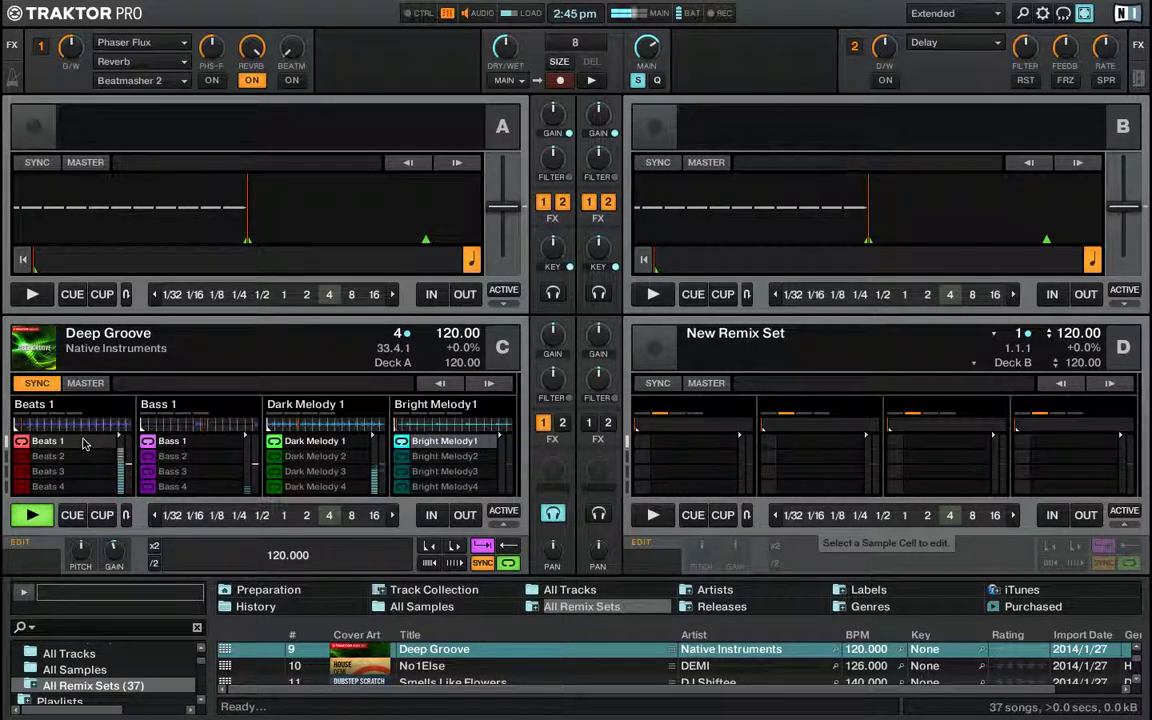
Enable punch mode for the Beats slot of Deck C and trigger the Beats 2 sample.
{"action": "mouse_move", "coordinate": [86, 432]}
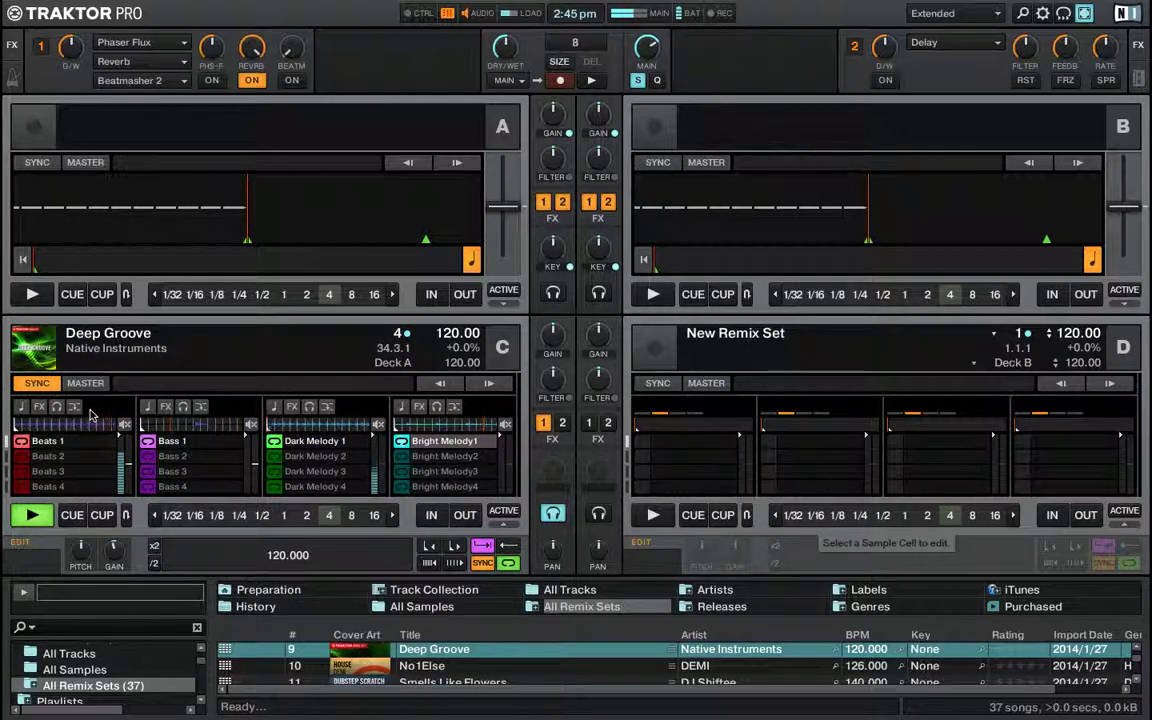
{"action": "left_click", "coordinate": [75, 407]}
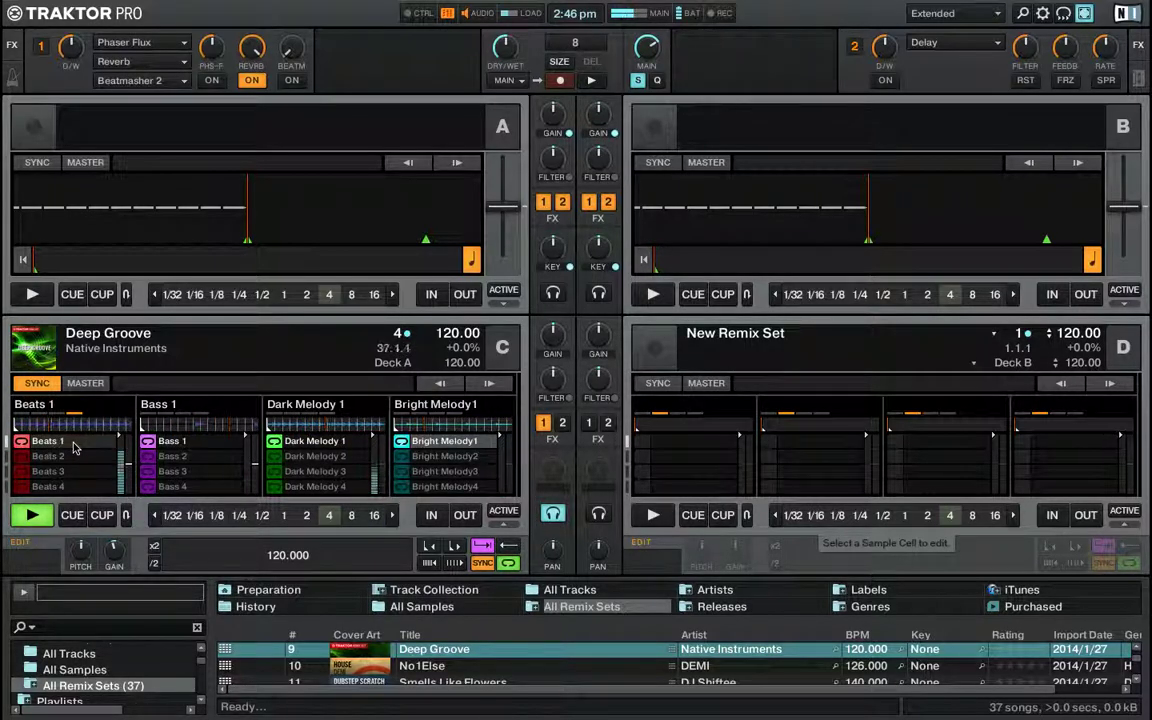
{"action": "left_click", "coordinate": [23, 458]}
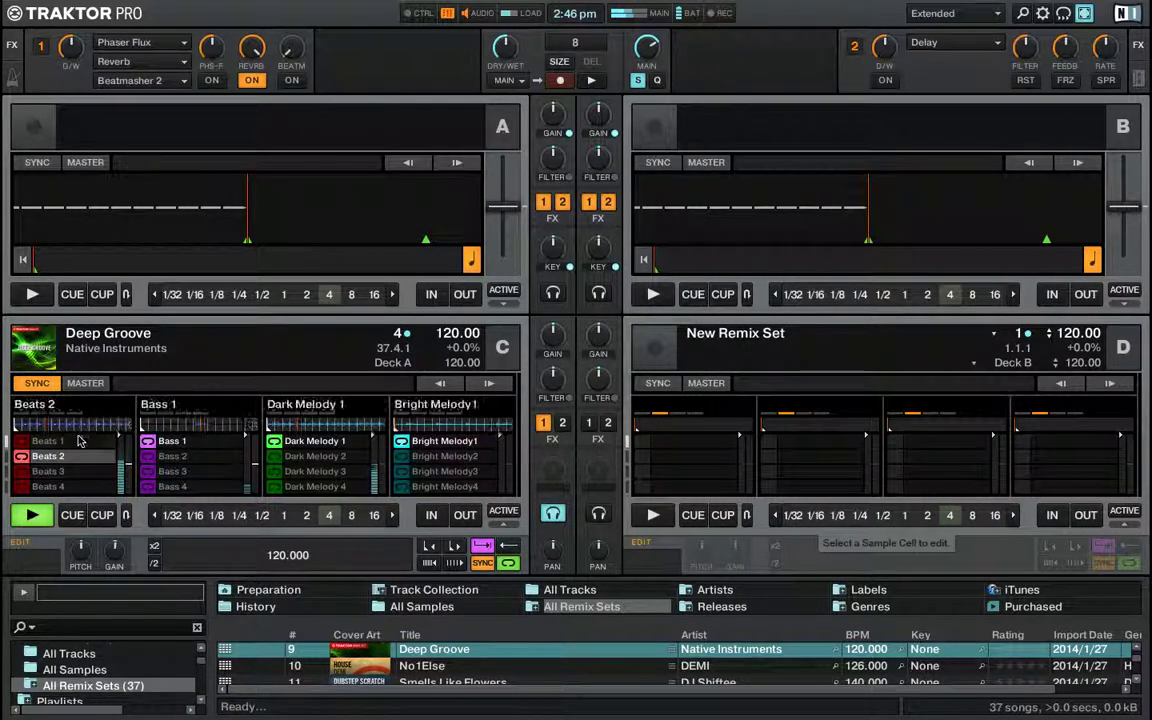
With punch mode off on the Beats slot, trigger Beats 1, Beats 3 and Beats 1 again.
{"action": "left_click", "coordinate": [26, 445]}
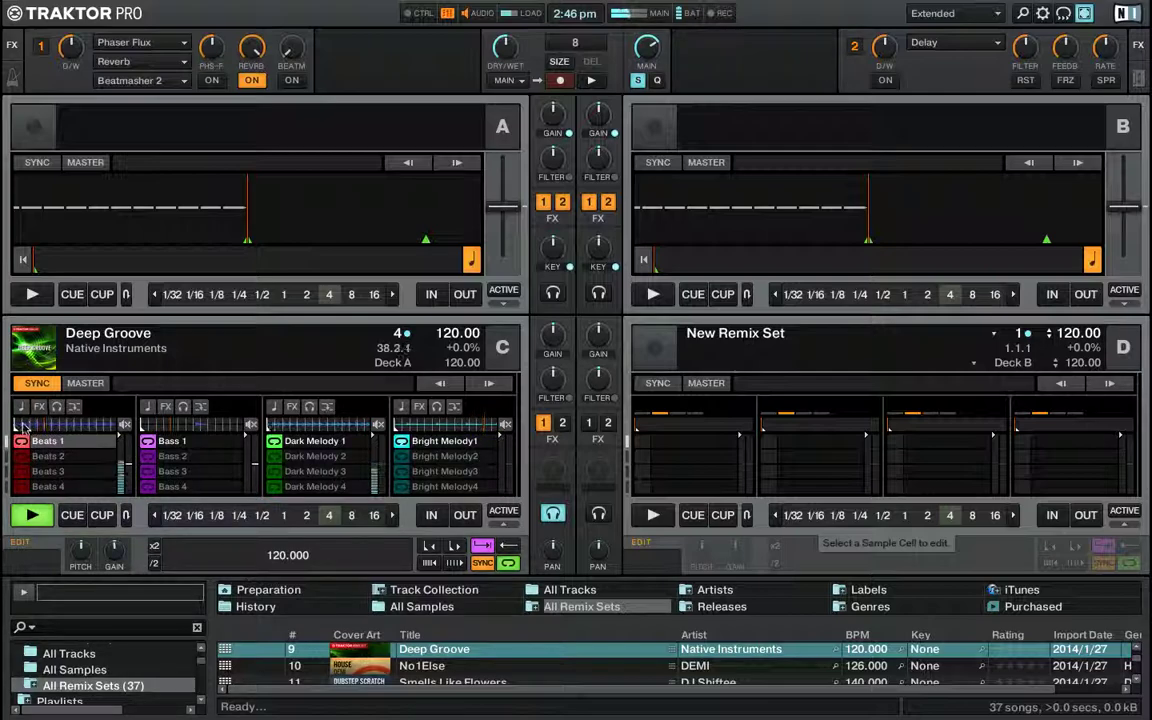
{"action": "left_click", "coordinate": [23, 472]}
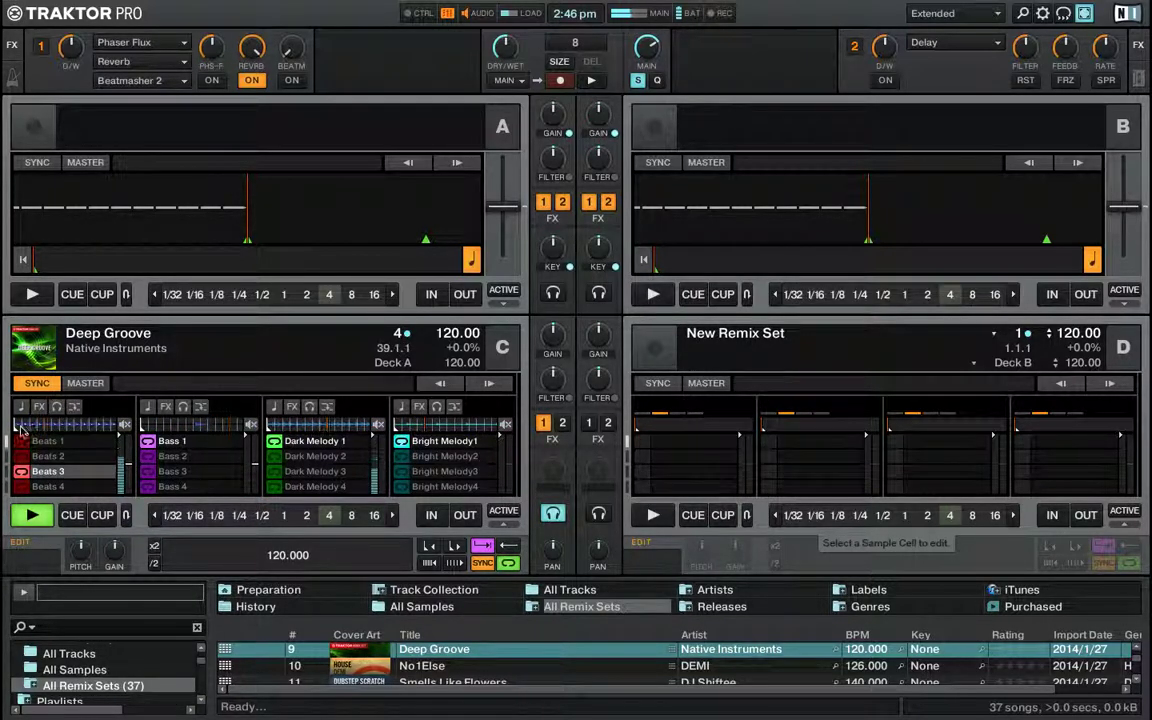
{"action": "left_click", "coordinate": [24, 442]}
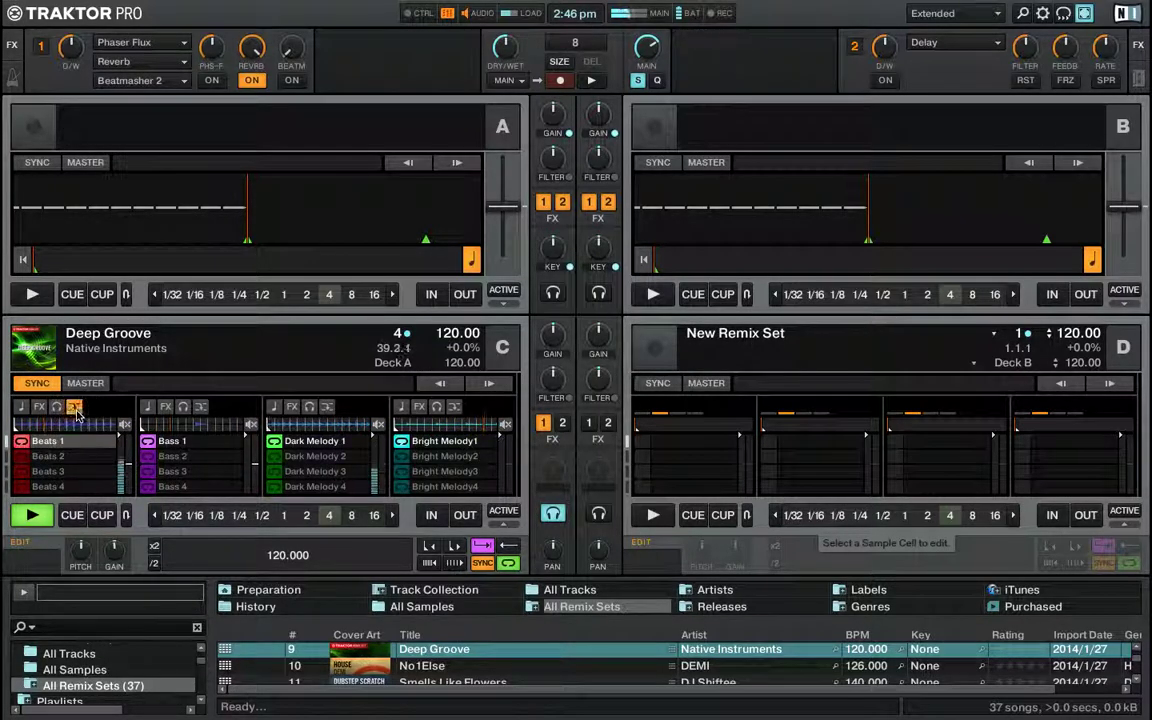
With punch mode on for the Beats slot, switch between Beats 2, Beats 3 and Beats 1, ending on Beats 2.
{"action": "left_click", "coordinate": [22, 457]}
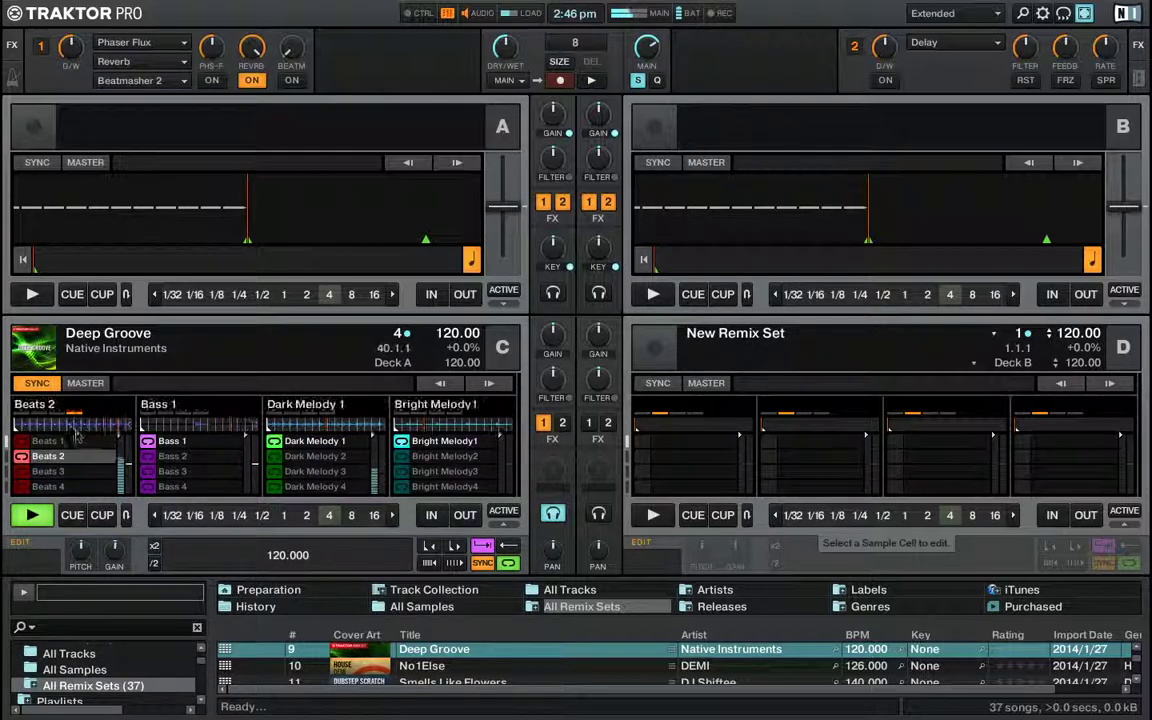
{"action": "left_click", "coordinate": [24, 472]}
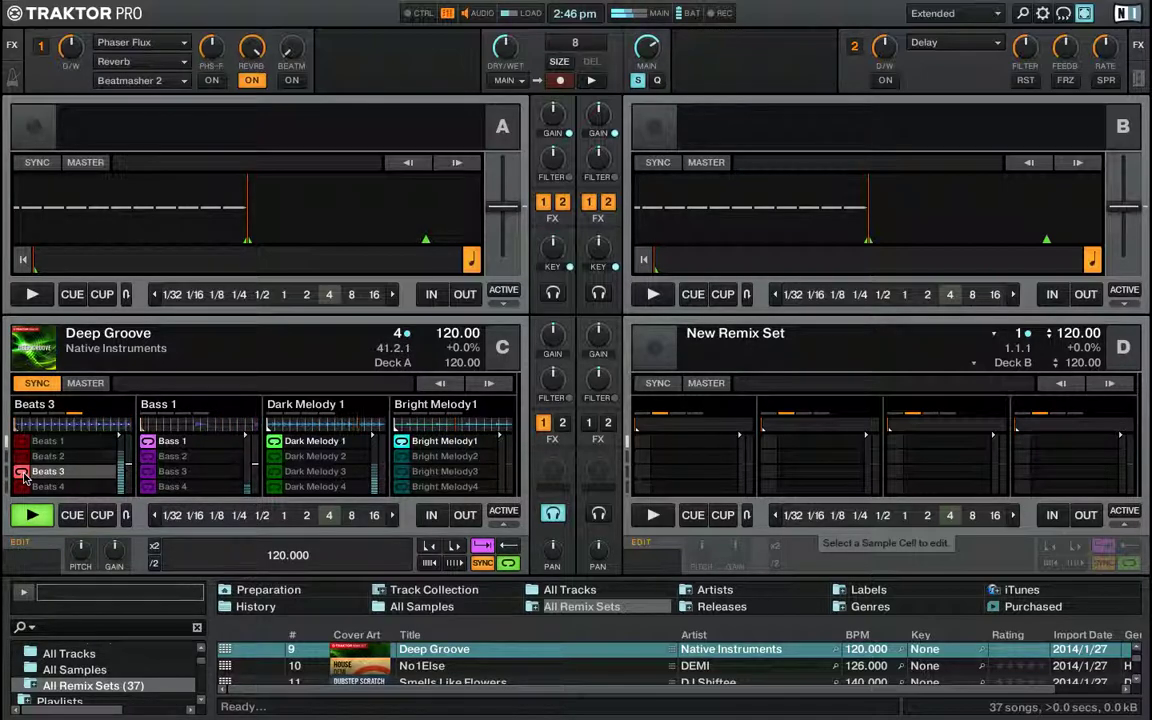
{"action": "left_click", "coordinate": [24, 443]}
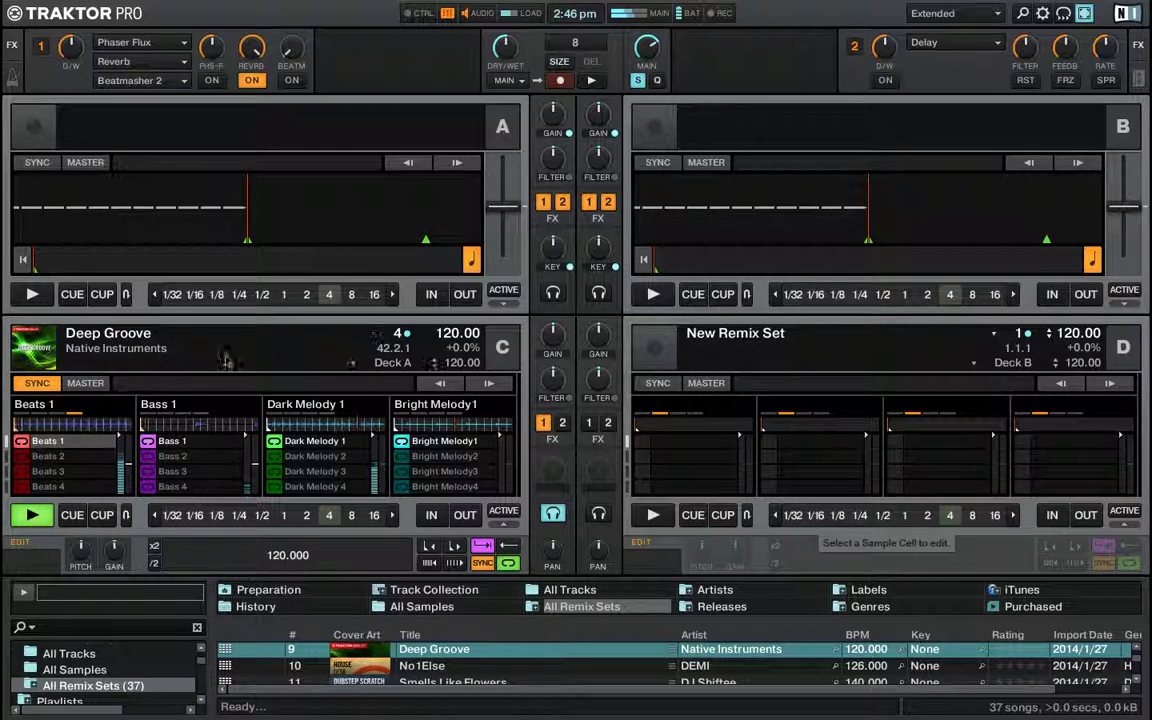
{"action": "mouse_move", "coordinate": [46, 430]}
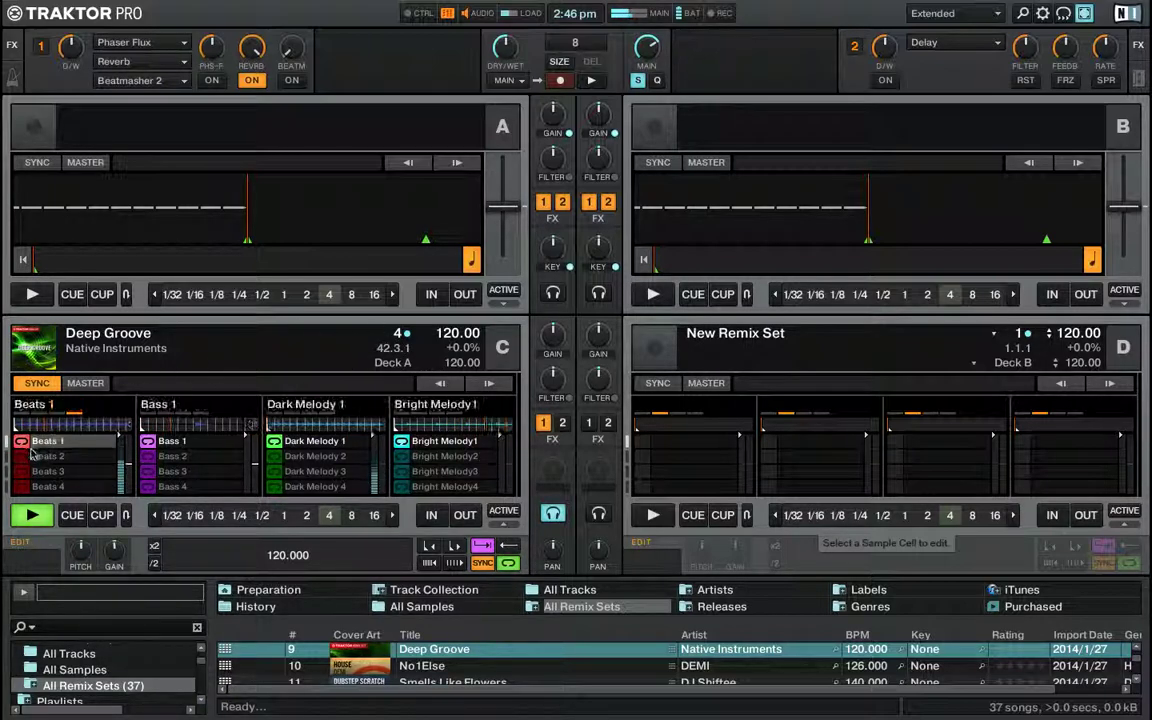
{"action": "mouse_move", "coordinate": [76, 411]}
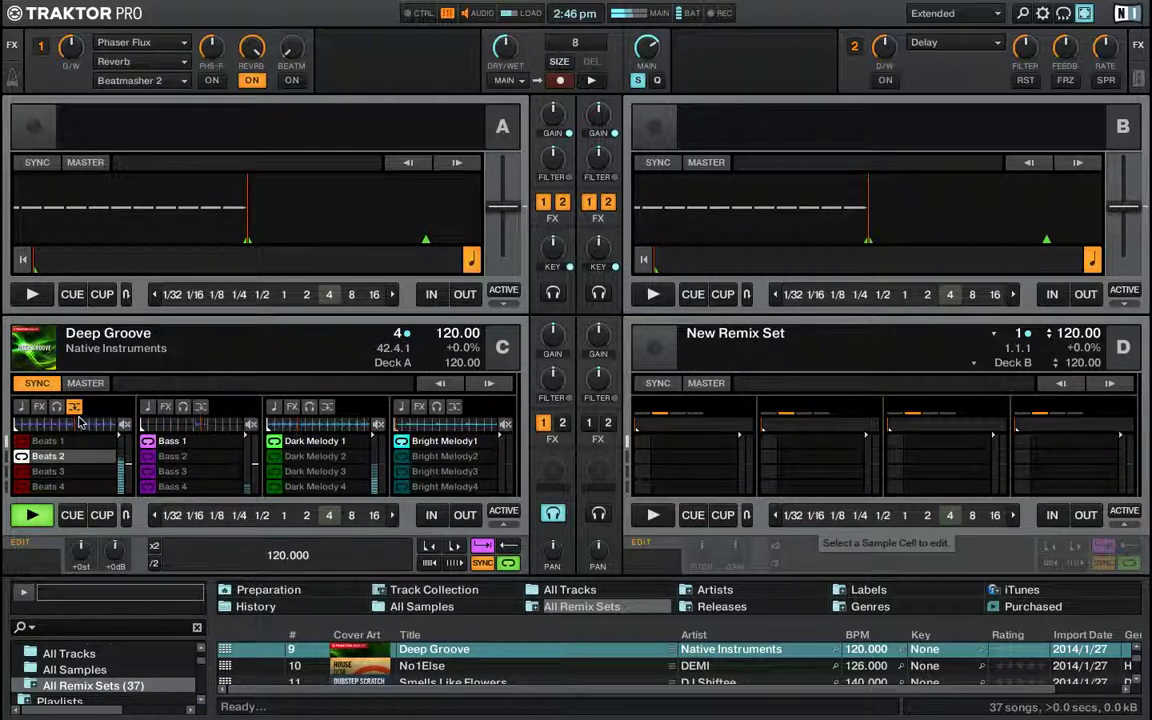